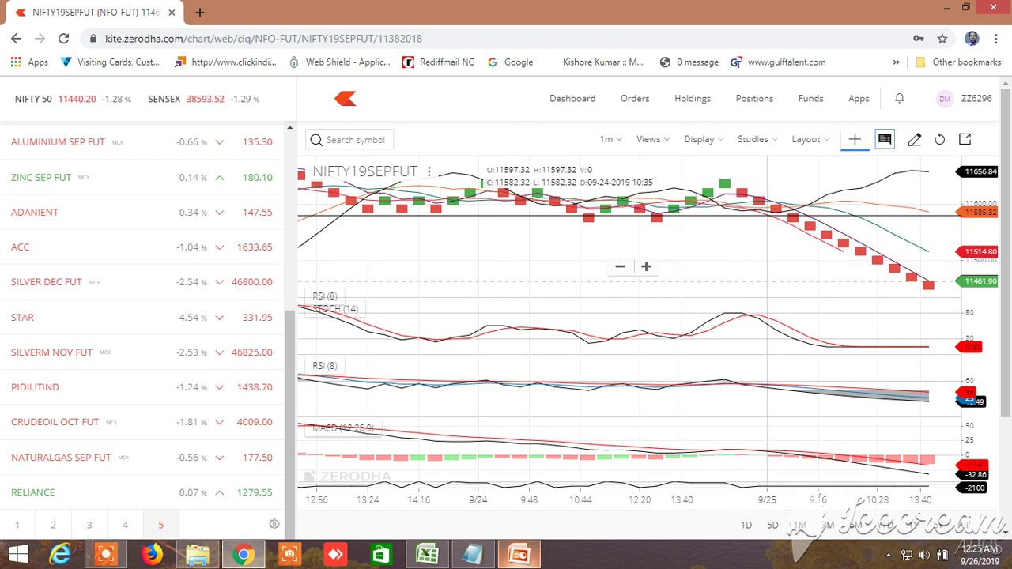
Switch to PowerPoint and open the recent presentation DISCALAIMER
{"action": "left_click", "coordinate": [521, 556]}
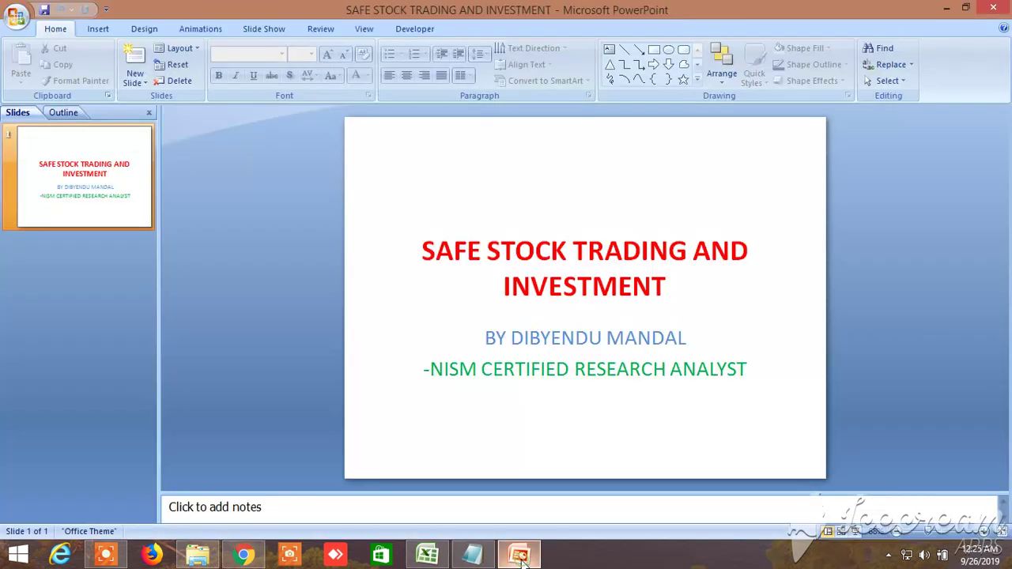
{"action": "left_click", "coordinate": [16, 19]}
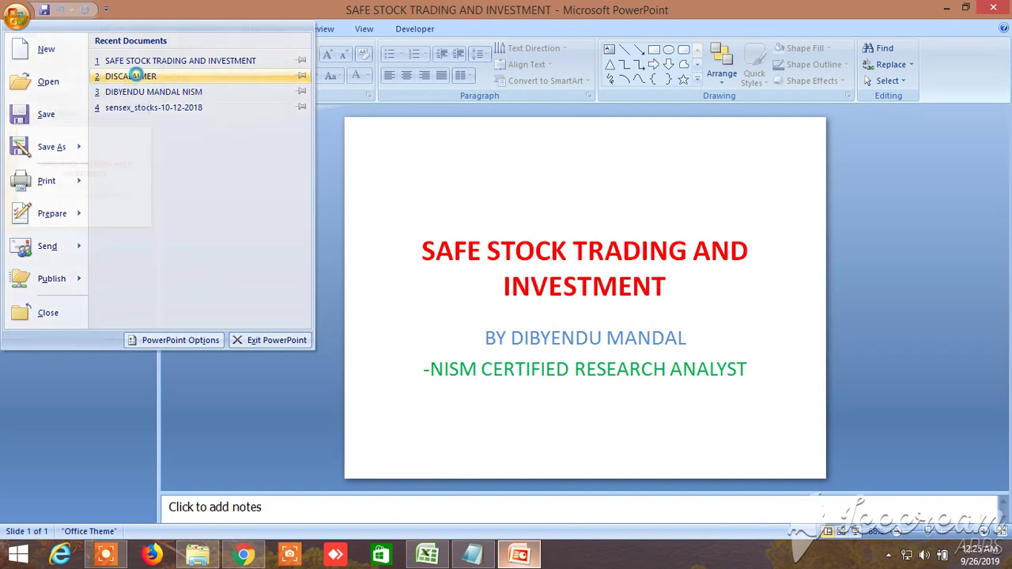
{"action": "left_click", "coordinate": [135, 76]}
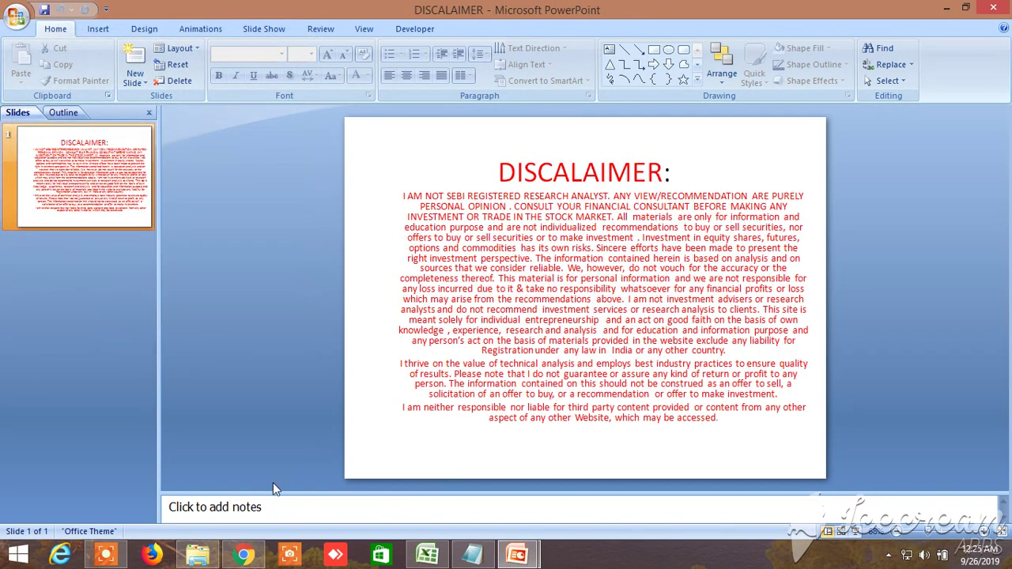
Switch to the NEW BUY SELL LEVEL workbook in Excel and examine the BUY ABOVE column with its TARGET 1 to TARGET 5 columns
{"action": "left_click", "coordinate": [244, 555]}
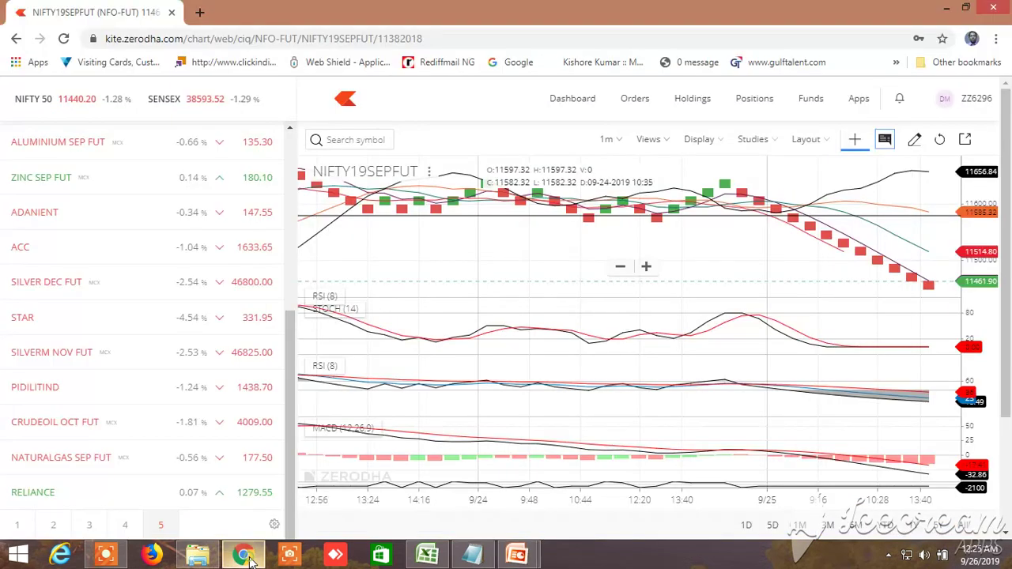
{"action": "left_click", "coordinate": [431, 557]}
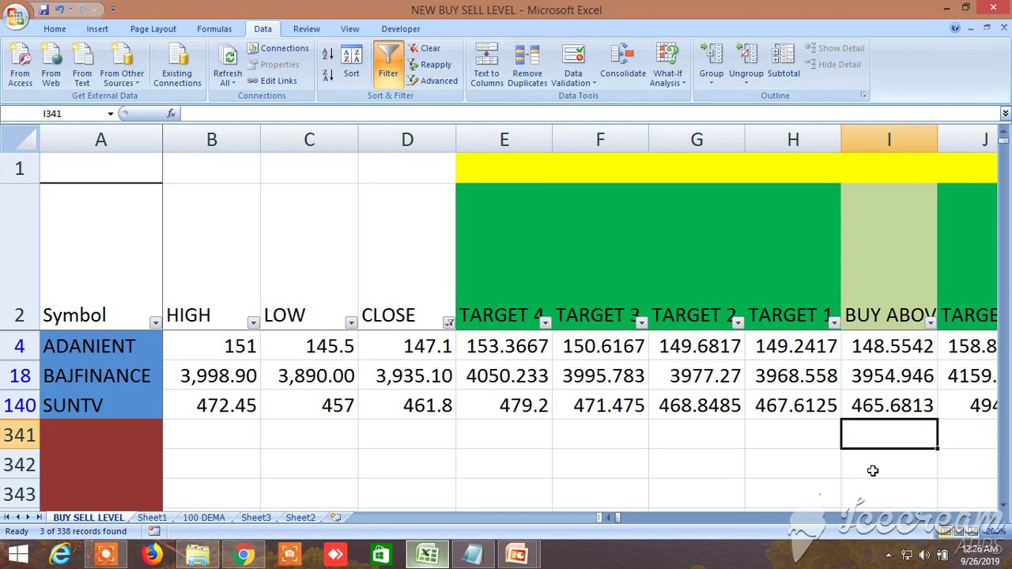
{"action": "left_click", "coordinate": [890, 260]}
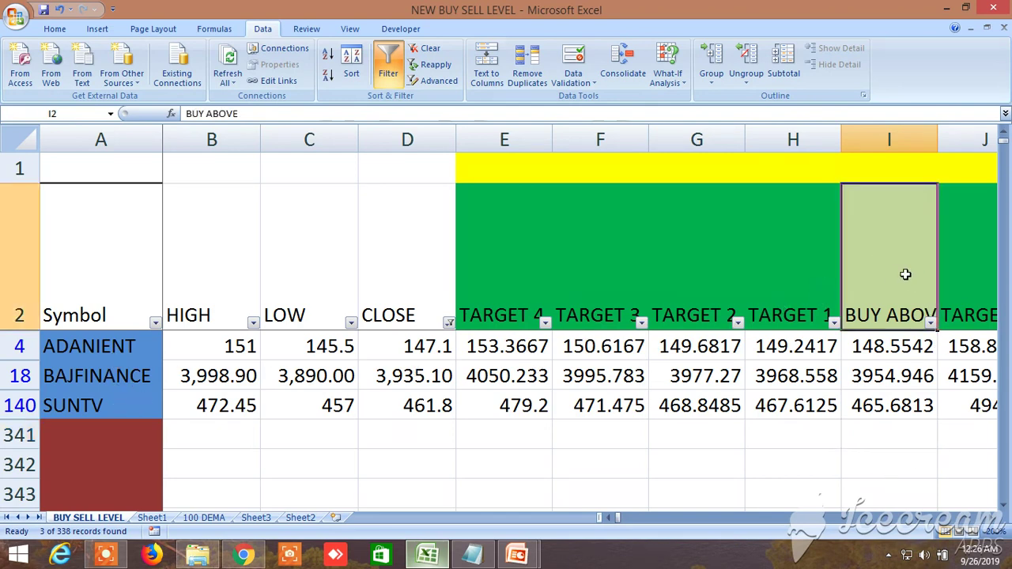
{"action": "left_click", "coordinate": [990, 517]}
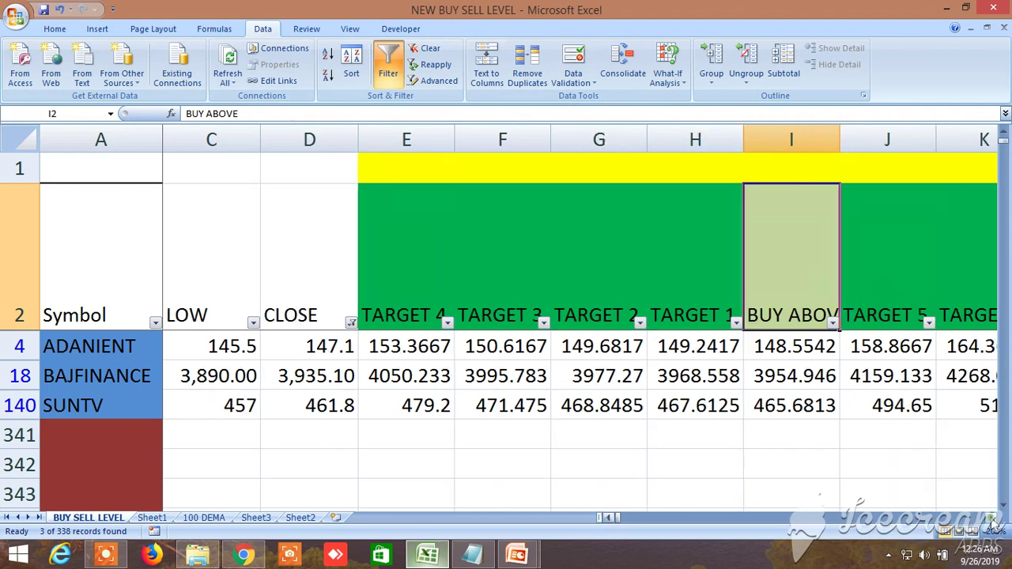
{"action": "left_click", "coordinate": [990, 517]}
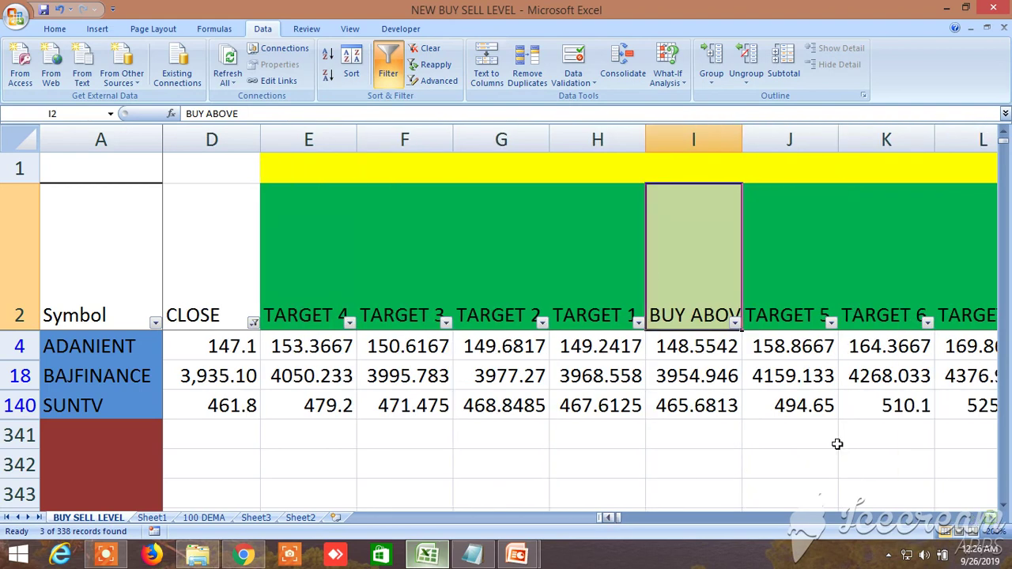
{"action": "left_click", "coordinate": [597, 272]}
{"action": "left_click", "coordinate": [318, 258]}
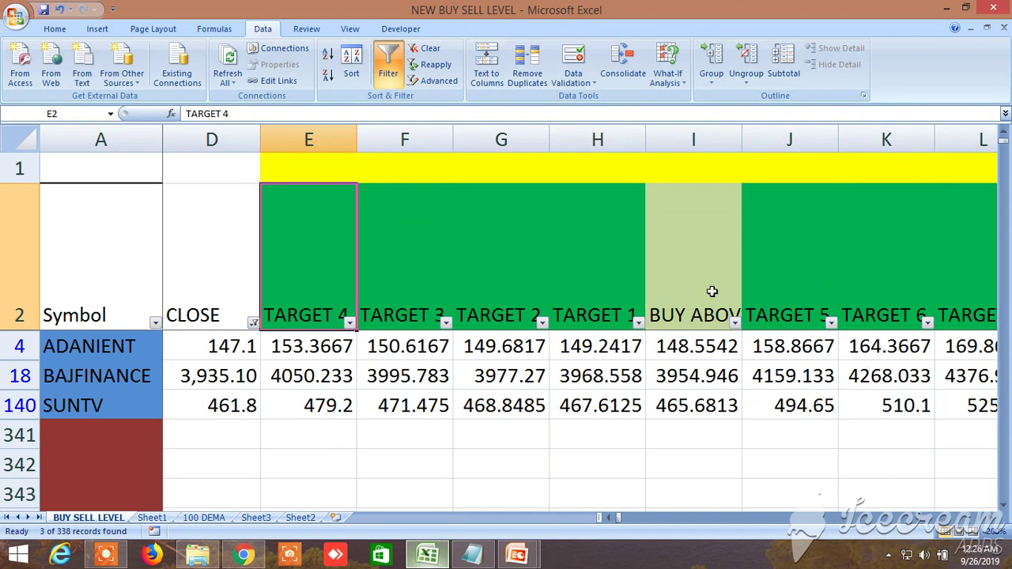
{"action": "left_click", "coordinate": [784, 254]}
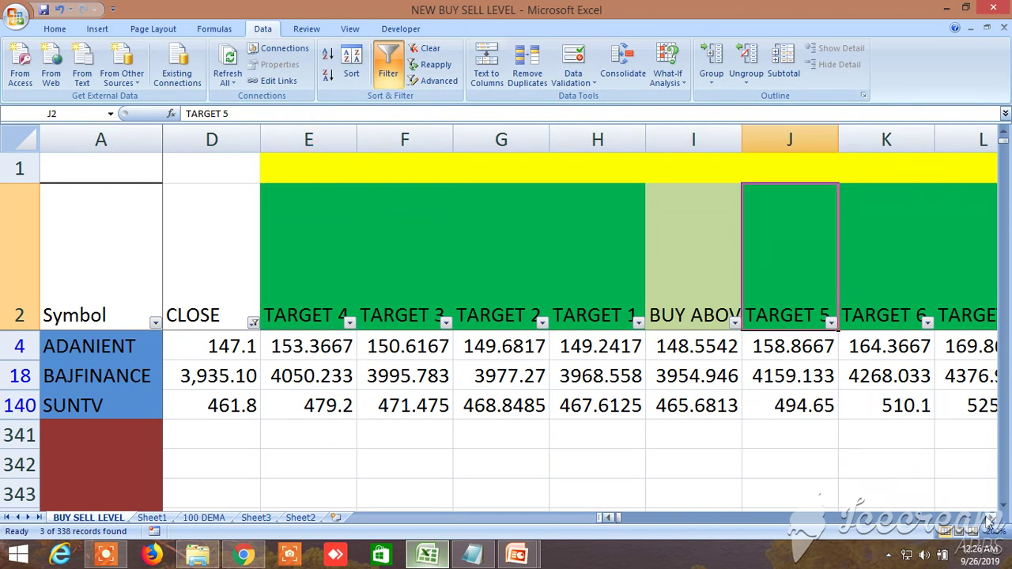
Examine the SELL BELOW column and the downside target columns on both sides of it
{"action": "left_click", "coordinate": [989, 520]}
{"action": "left_click", "coordinate": [988, 520]}
{"action": "left_click", "coordinate": [988, 521]}
{"action": "left_click", "coordinate": [988, 520]}
{"action": "left_click", "coordinate": [989, 520]}
{"action": "left_click", "coordinate": [989, 520]}
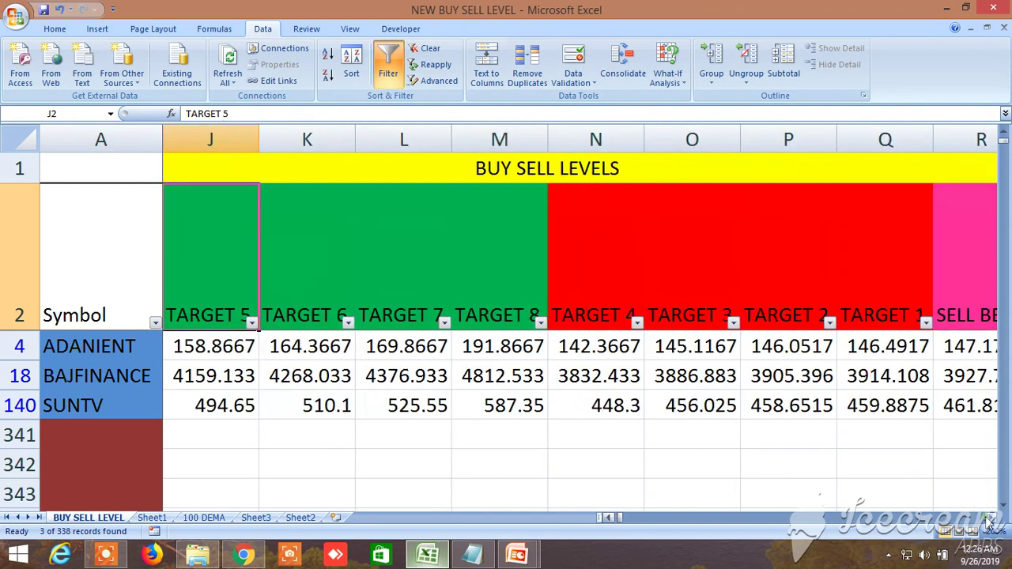
{"action": "left_click", "coordinate": [988, 520]}
{"action": "left_click", "coordinate": [988, 520]}
{"action": "left_click", "coordinate": [798, 286]}
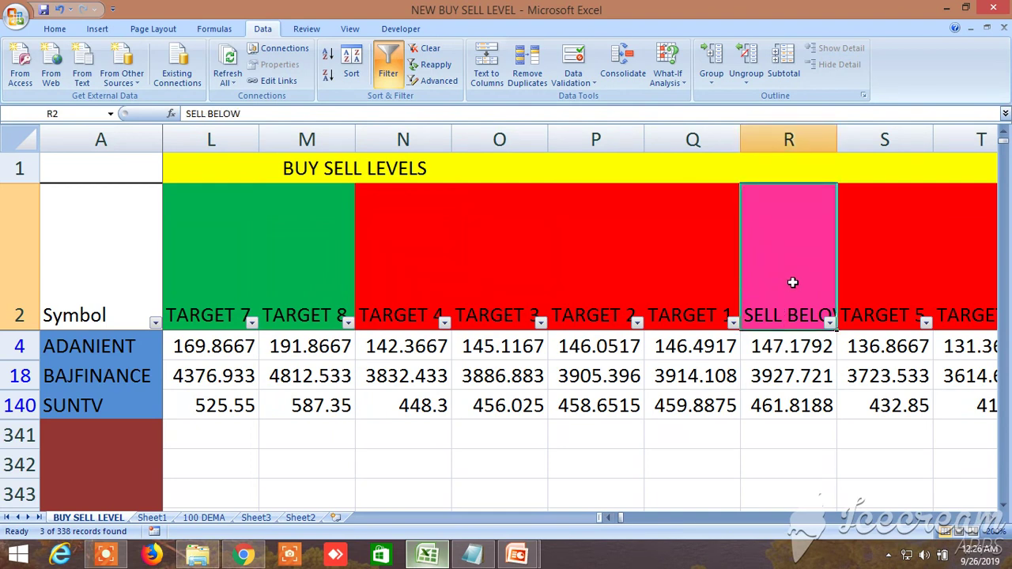
{"action": "left_click", "coordinate": [702, 282]}
{"action": "left_click", "coordinate": [400, 256]}
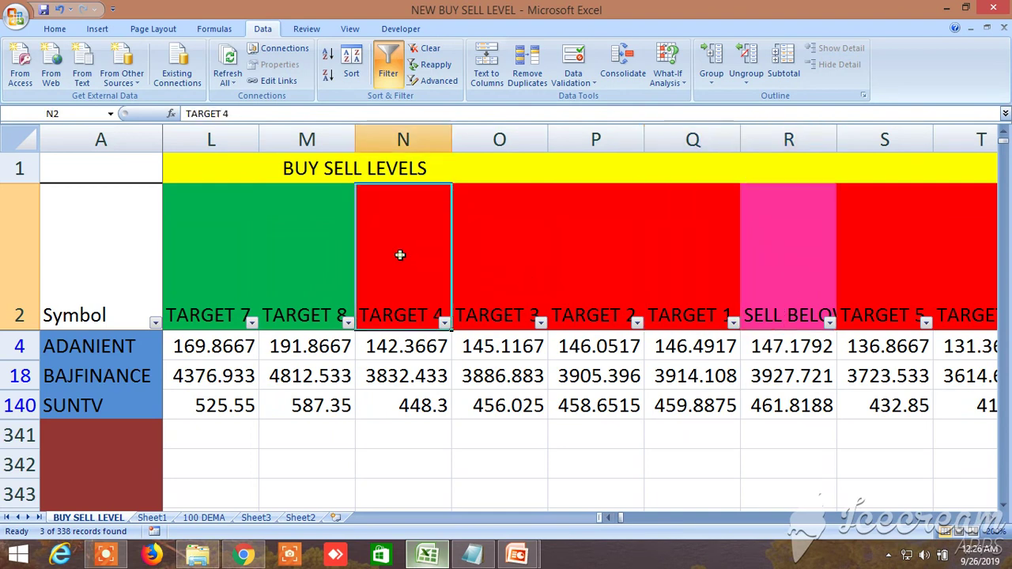
{"action": "left_click", "coordinate": [894, 260]}
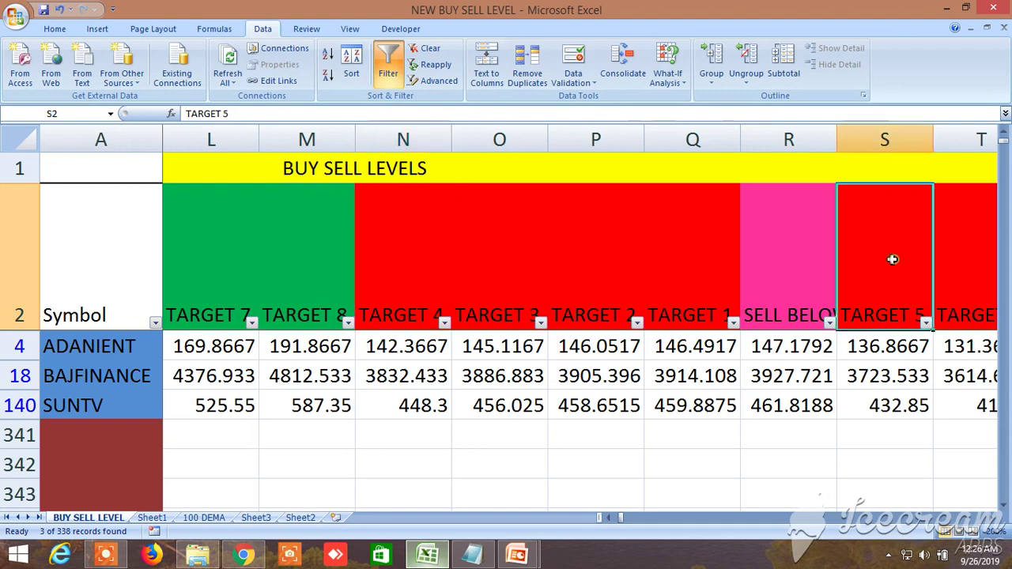
{"action": "left_click", "coordinate": [990, 522]}
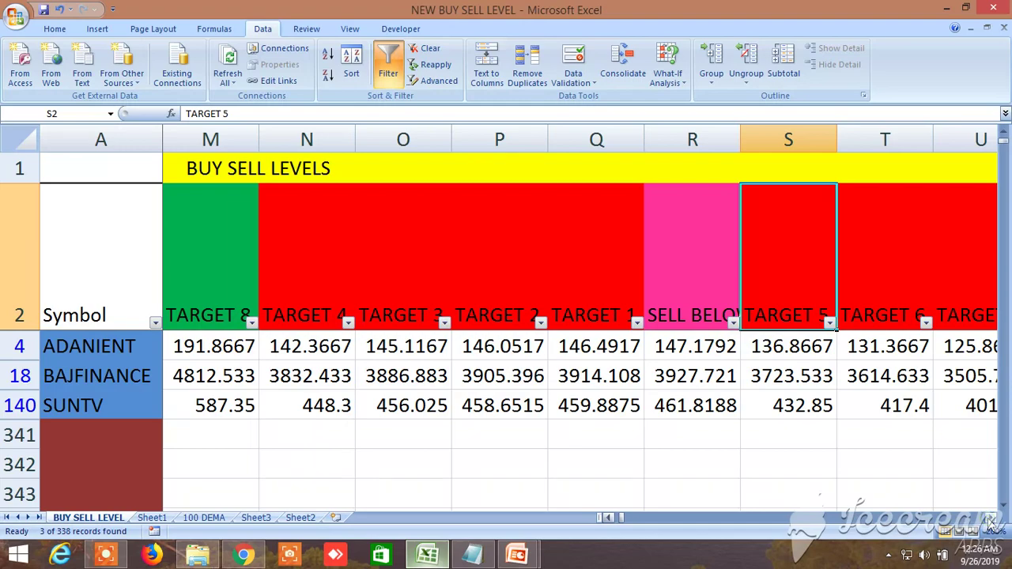
{"action": "left_click", "coordinate": [990, 522]}
{"action": "left_click", "coordinate": [990, 522]}
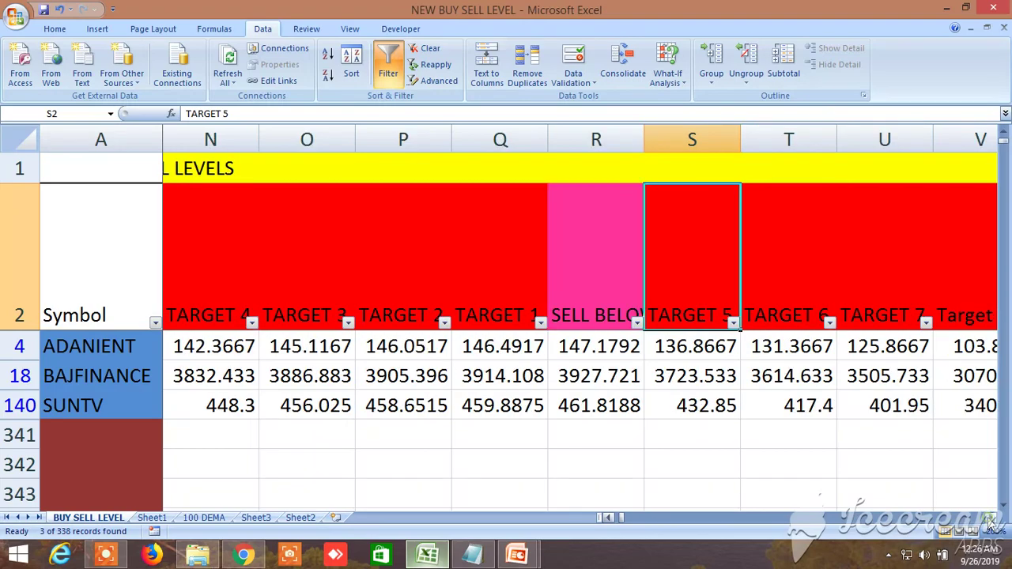
Examine the ALTERNATIVE BUY SELL LEVELS section, from BUY ABOVE through the SELL BELOW targets
{"action": "left_click_drag", "start_coordinate": [990, 522], "coordinate": [990, 522]}
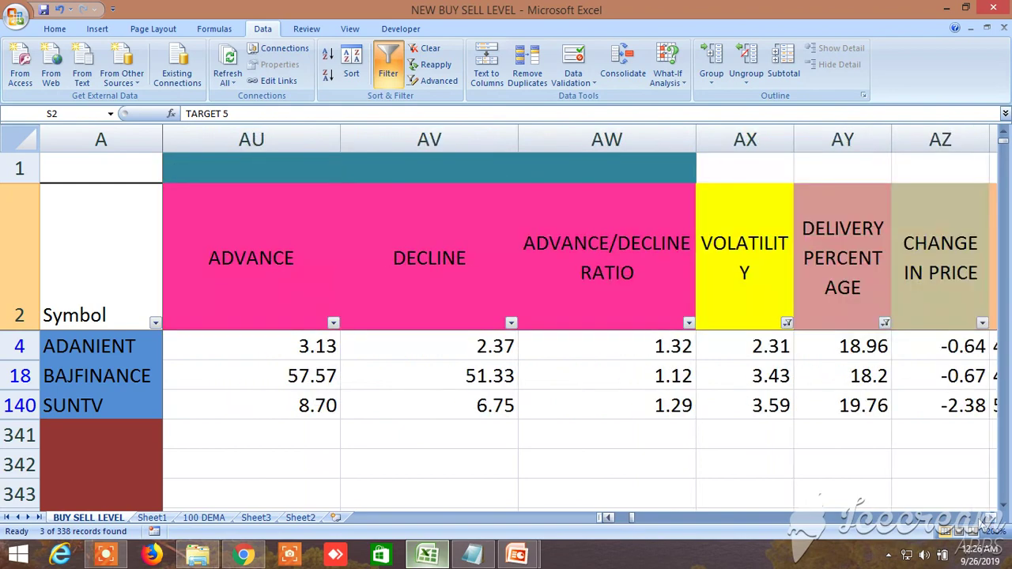
{"action": "left_click_drag", "start_coordinate": [612, 519], "coordinate": [612, 519]}
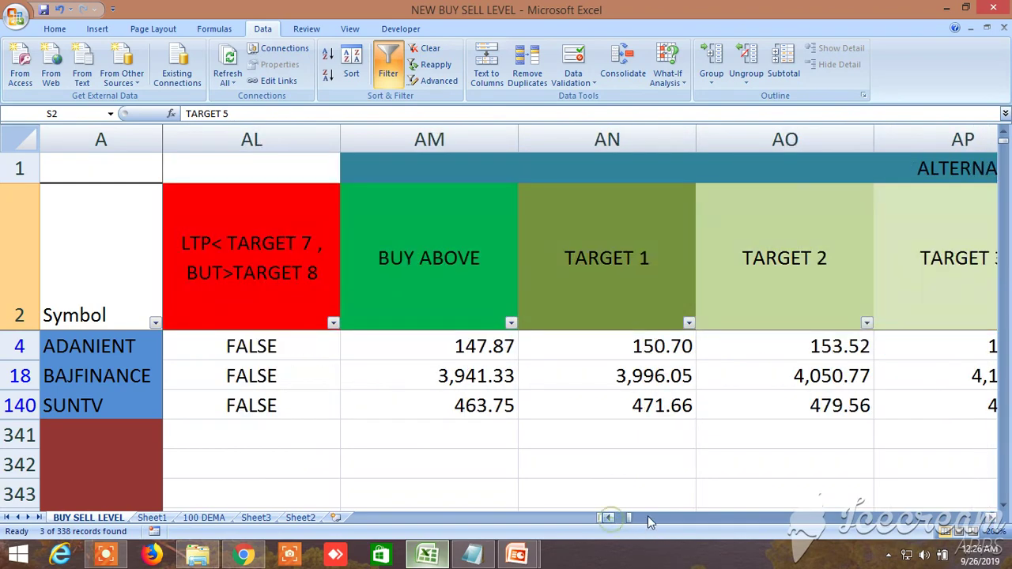
{"action": "left_click", "coordinate": [993, 520]}
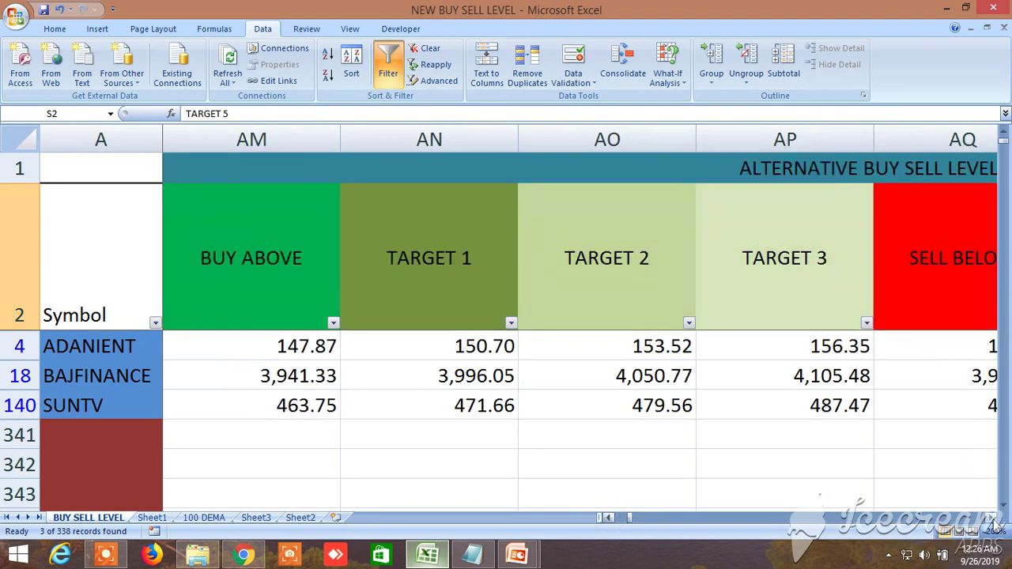
{"action": "left_click", "coordinate": [993, 520]}
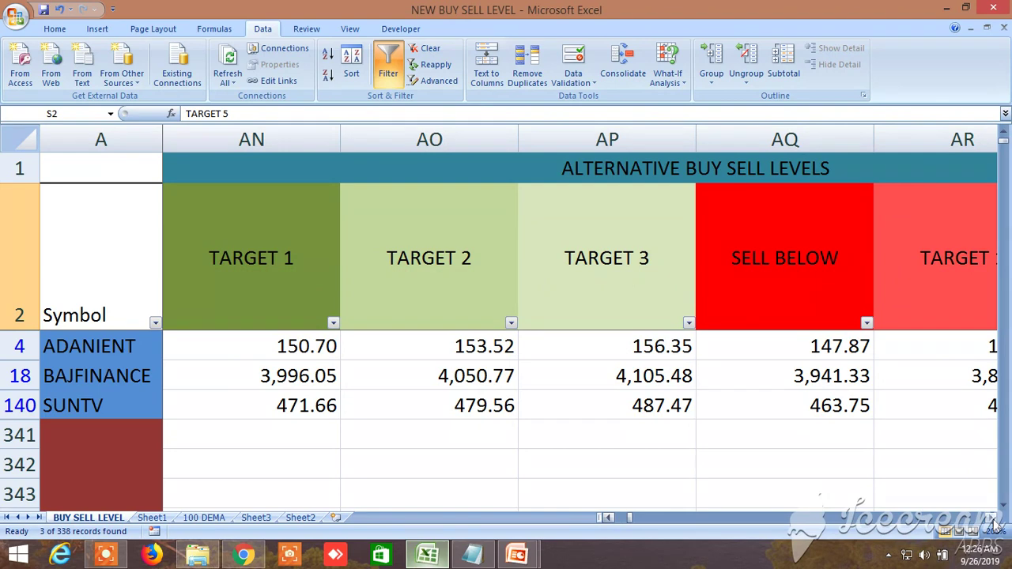
{"action": "left_click", "coordinate": [993, 521]}
{"action": "left_click", "coordinate": [993, 521]}
{"action": "left_click", "coordinate": [993, 520]}
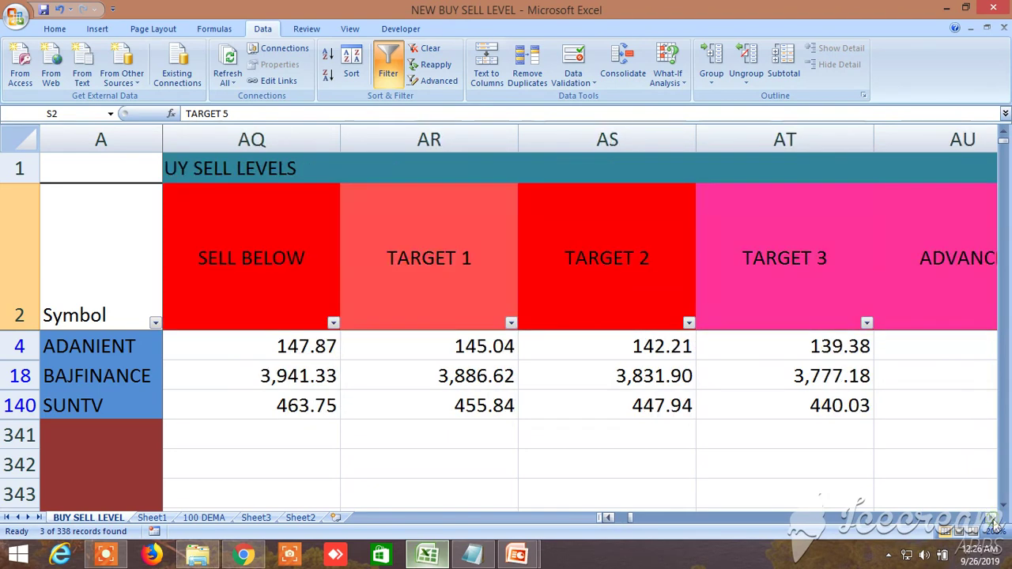
Examine the FIBONACCI LEVEL section with its R1 to R5 and S1 to S5 columns
{"action": "left_click_drag", "start_coordinate": [635, 518], "coordinate": [666, 528]}
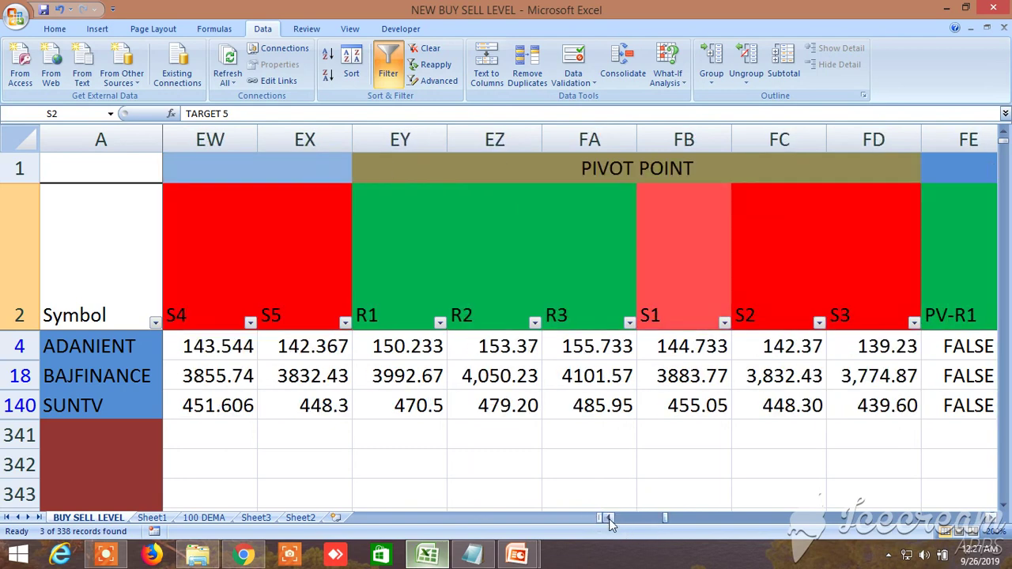
{"action": "scroll", "coordinate": [609, 522], "scroll_direction": "left", "scroll_amount": 7}
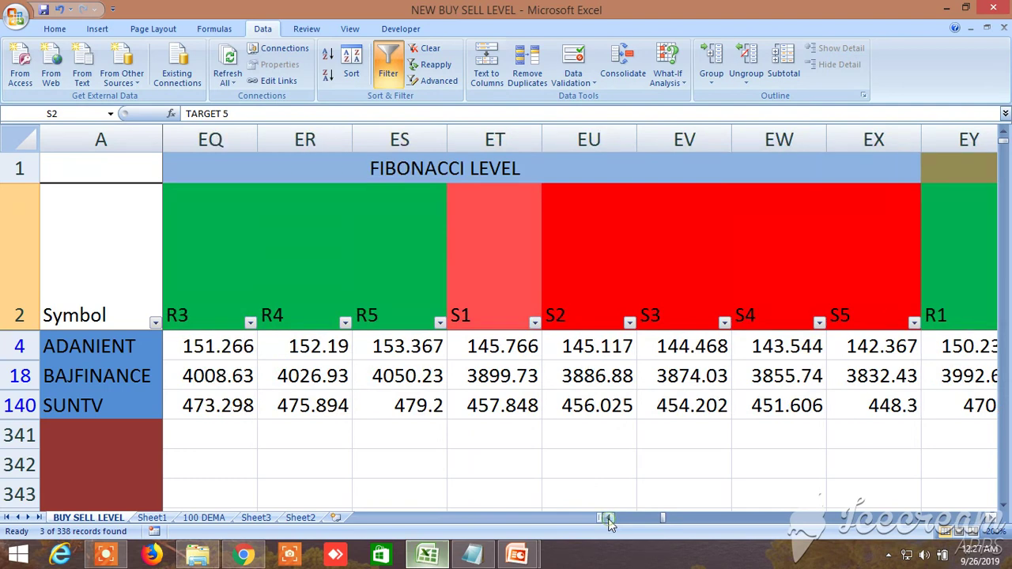
{"action": "scroll", "coordinate": [609, 521], "scroll_direction": "left", "scroll_amount": 2}
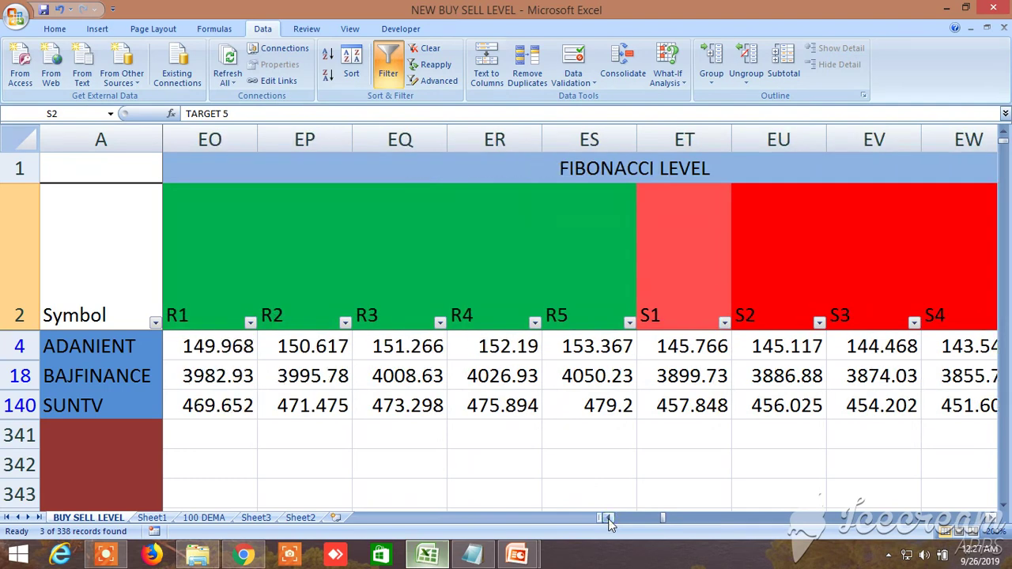
{"action": "left_click", "coordinate": [992, 519]}
{"action": "left_click", "coordinate": [992, 519]}
{"action": "left_click", "coordinate": [993, 519]}
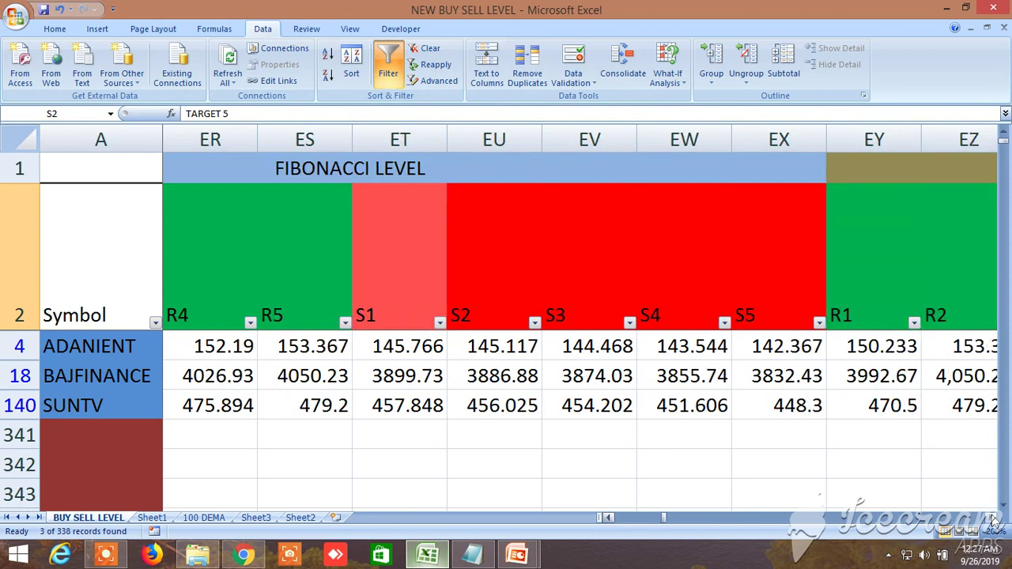
Examine the PIVOT POINT section with its R1 to R3 and S1 to S3 columns
{"action": "left_click", "coordinate": [994, 519]}
{"action": "left_click", "coordinate": [993, 519]}
{"action": "left_click", "coordinate": [993, 519]}
{"action": "left_click", "coordinate": [993, 519]}
{"action": "left_click", "coordinate": [993, 519]}
{"action": "left_click", "coordinate": [993, 519]}
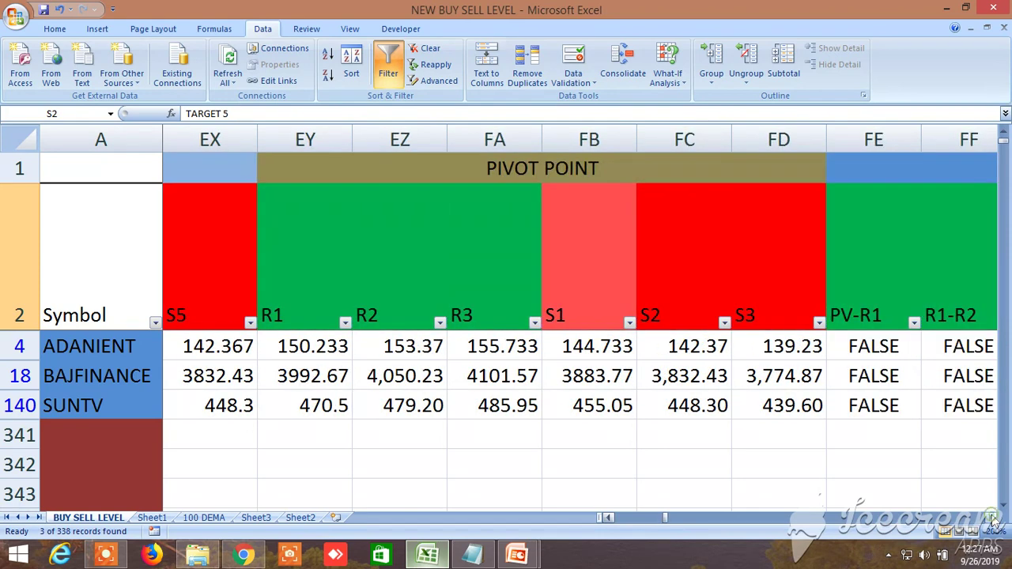
Examine the Buy at/above and Sell at/below columns with their Target 1 to Target 5 columns near the sheet's far end
{"action": "left_click_drag", "start_coordinate": [664, 519], "coordinate": [966, 544]}
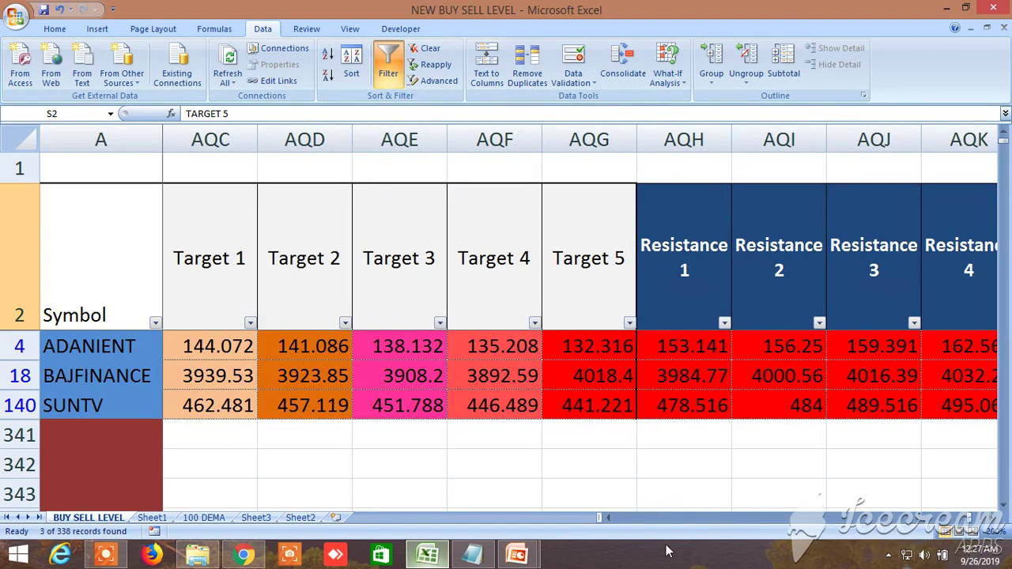
{"action": "left_click_drag", "start_coordinate": [609, 522], "coordinate": [609, 522]}
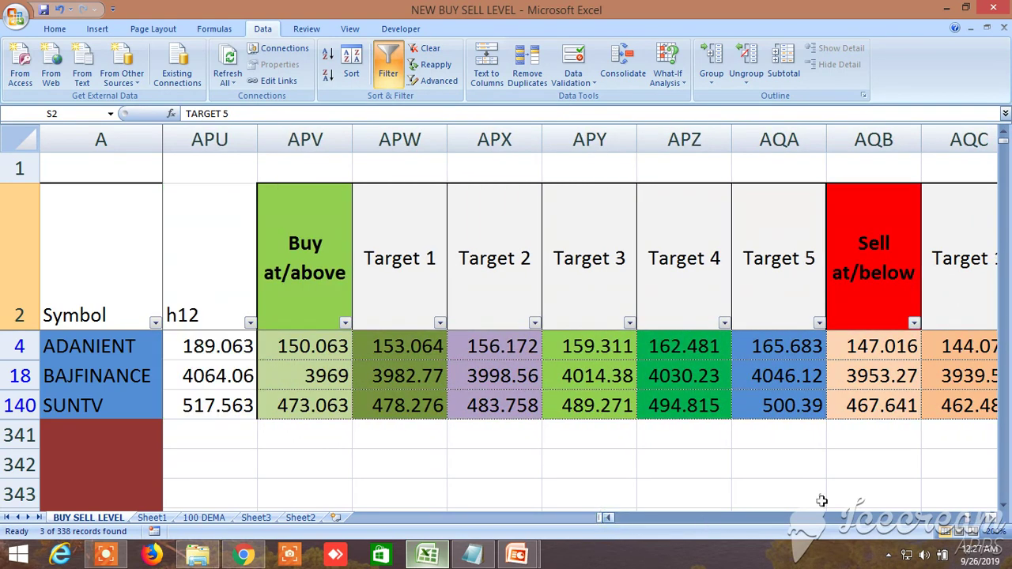
{"action": "left_click", "coordinate": [991, 519]}
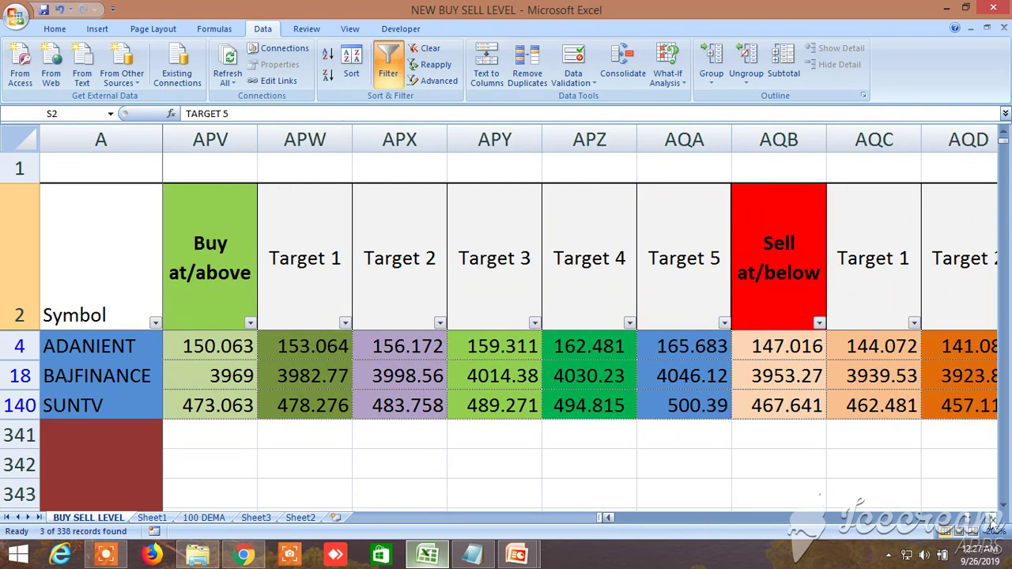
{"action": "left_click", "coordinate": [992, 520]}
{"action": "left_click", "coordinate": [993, 520]}
{"action": "left_click", "coordinate": [992, 520]}
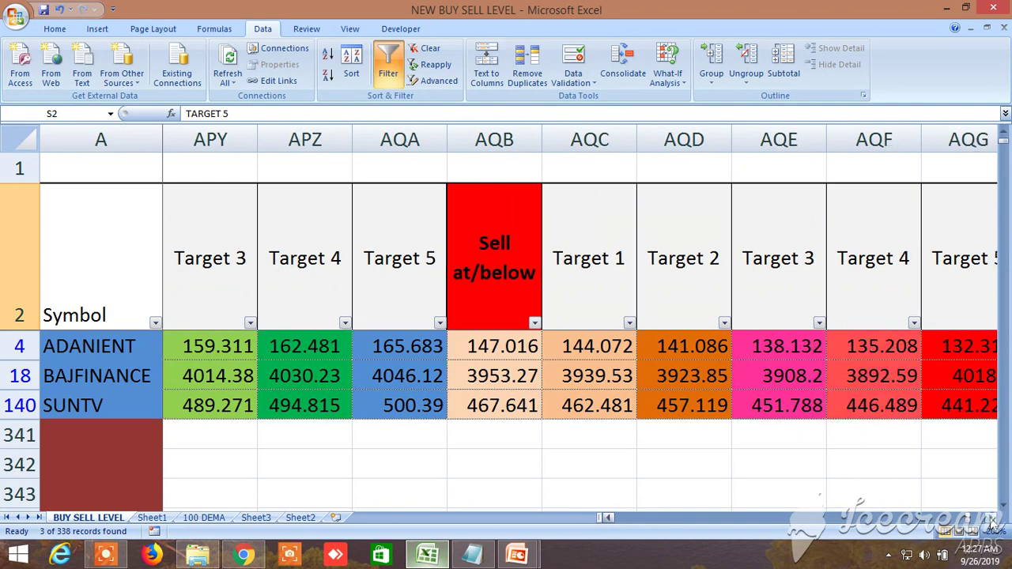
{"action": "left_click", "coordinate": [992, 519]}
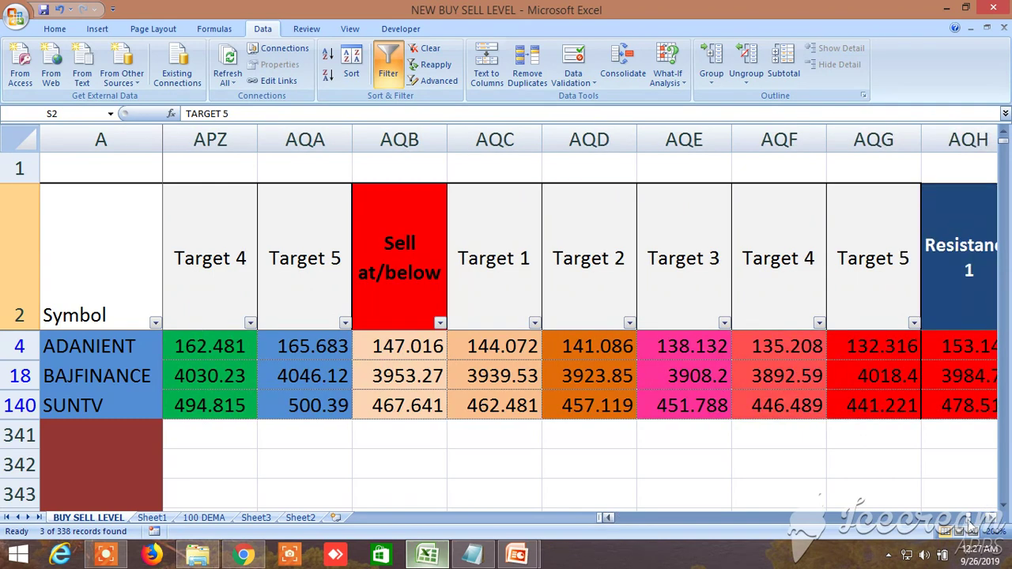
Remove the filter from the BUY SELL LEVEL sheet and look through the full list of stock symbols
{"action": "left_click_drag", "start_coordinate": [607, 517], "coordinate": [564, 512]}
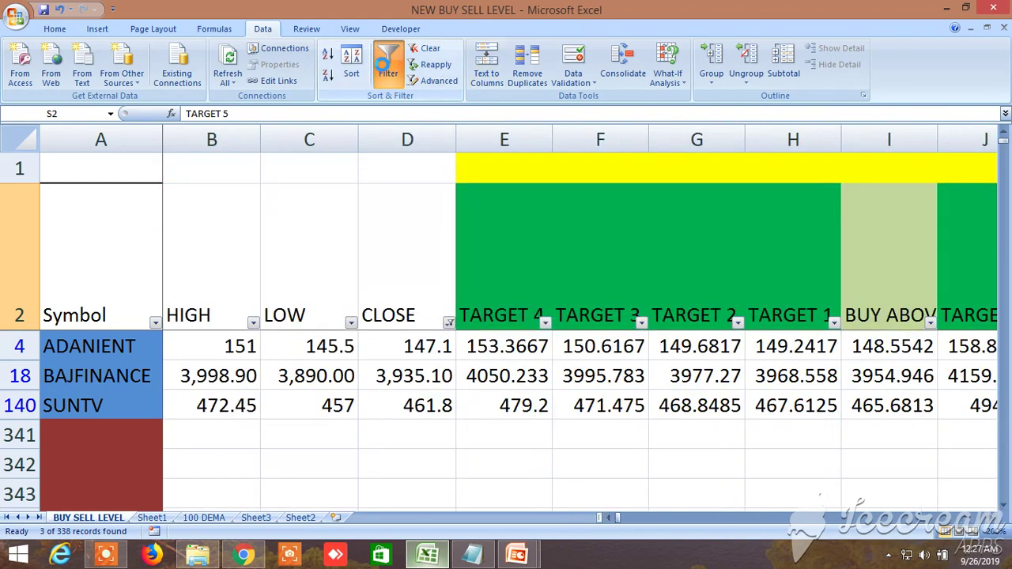
{"action": "left_click", "coordinate": [383, 64]}
{"action": "scroll", "coordinate": [308, 388], "scroll_direction": "down", "scroll_amount": 4}
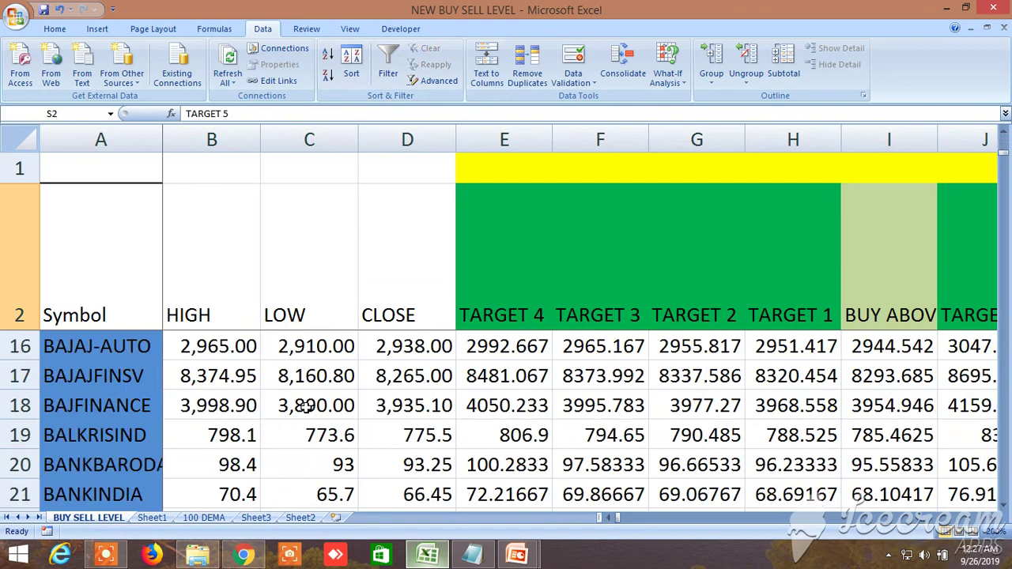
{"action": "scroll", "coordinate": [307, 407], "scroll_direction": "down", "scroll_amount": 13}
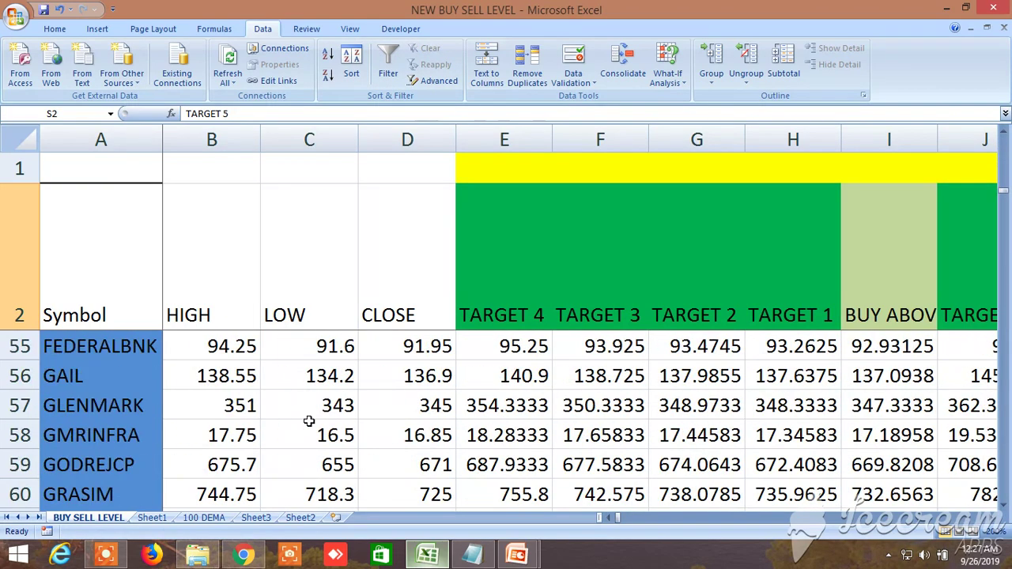
{"action": "scroll", "coordinate": [309, 422], "scroll_direction": "down", "scroll_amount": 12}
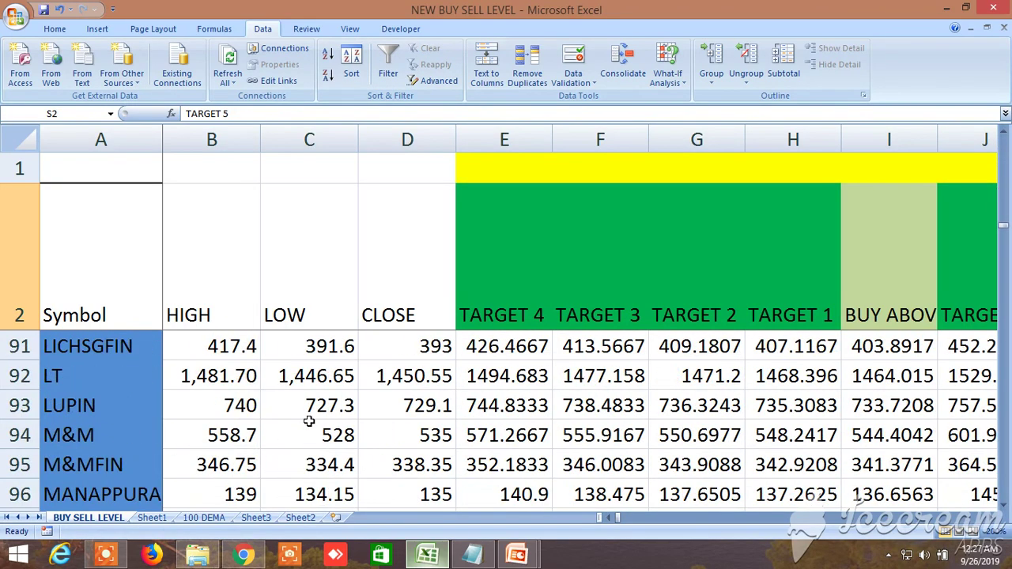
Look through the symbol list from the blue stock rows to the commodity, index futures and index rows
{"action": "scroll", "coordinate": [308, 421], "scroll_direction": "down", "scroll_amount": 16}
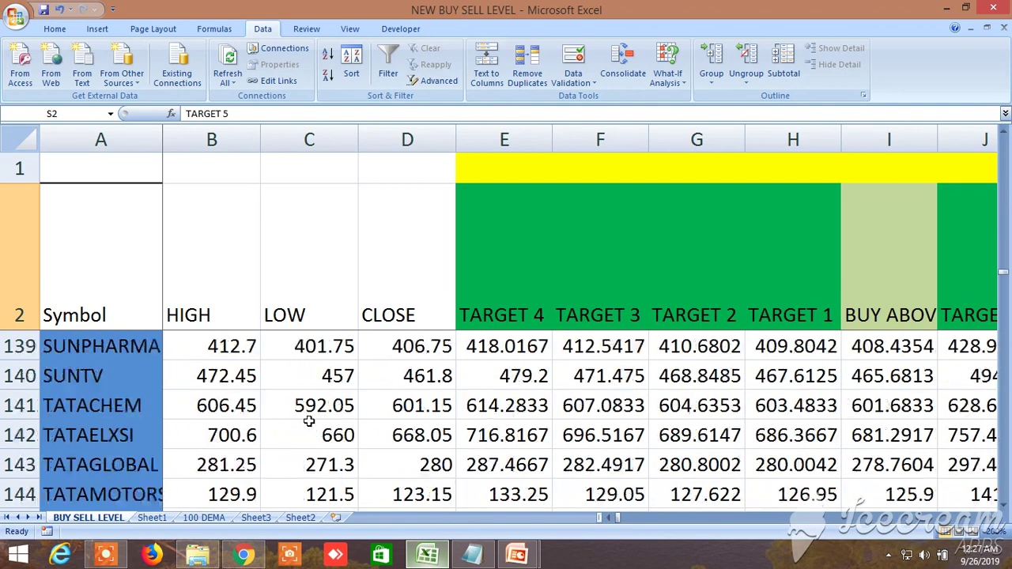
{"action": "scroll", "coordinate": [308, 422], "scroll_direction": "down", "scroll_amount": 4}
{"action": "scroll", "coordinate": [309, 422], "scroll_direction": "down", "scroll_amount": 5}
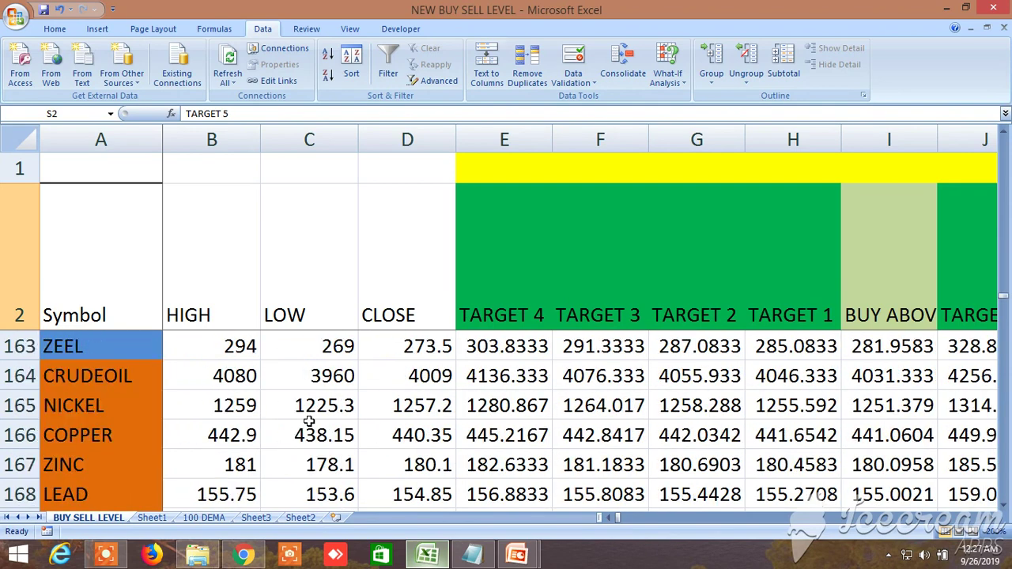
{"action": "scroll", "coordinate": [308, 422], "scroll_direction": "down", "scroll_amount": 4}
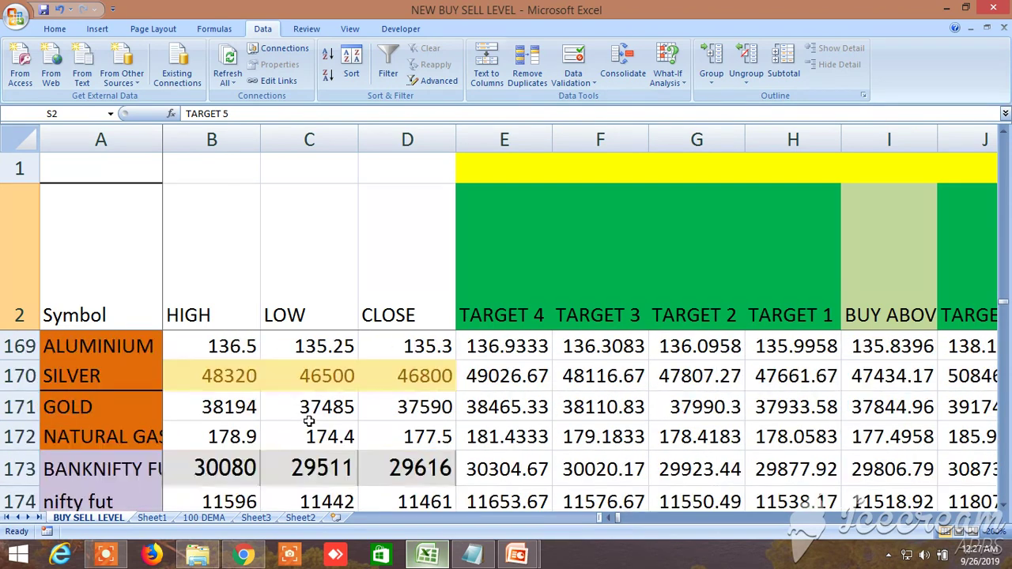
{"action": "scroll", "coordinate": [255, 431], "scroll_direction": "down", "scroll_amount": 5}
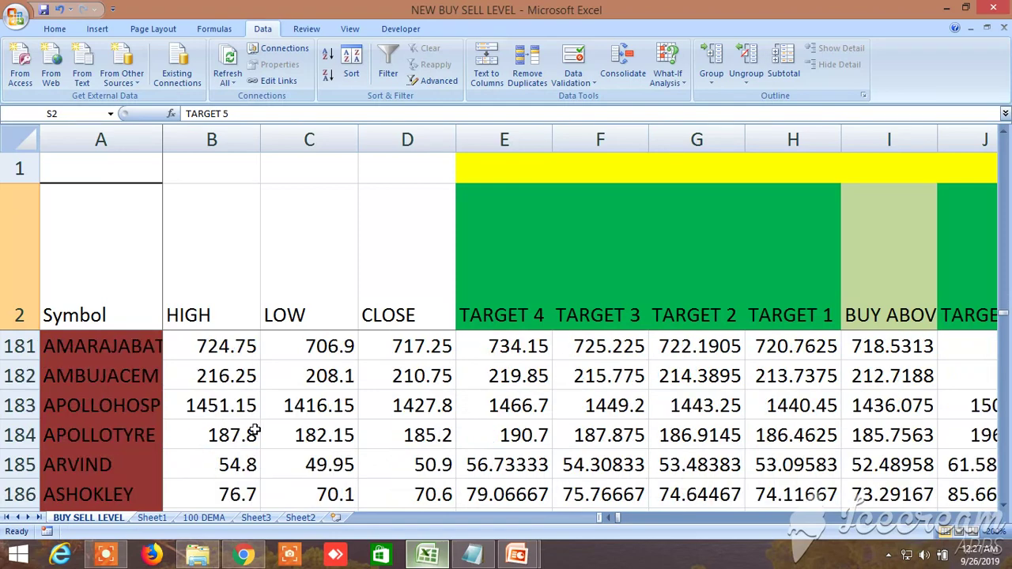
{"action": "scroll", "coordinate": [255, 431], "scroll_direction": "up", "scroll_amount": 9}
{"action": "scroll", "coordinate": [255, 431], "scroll_direction": "up", "scroll_amount": 5}
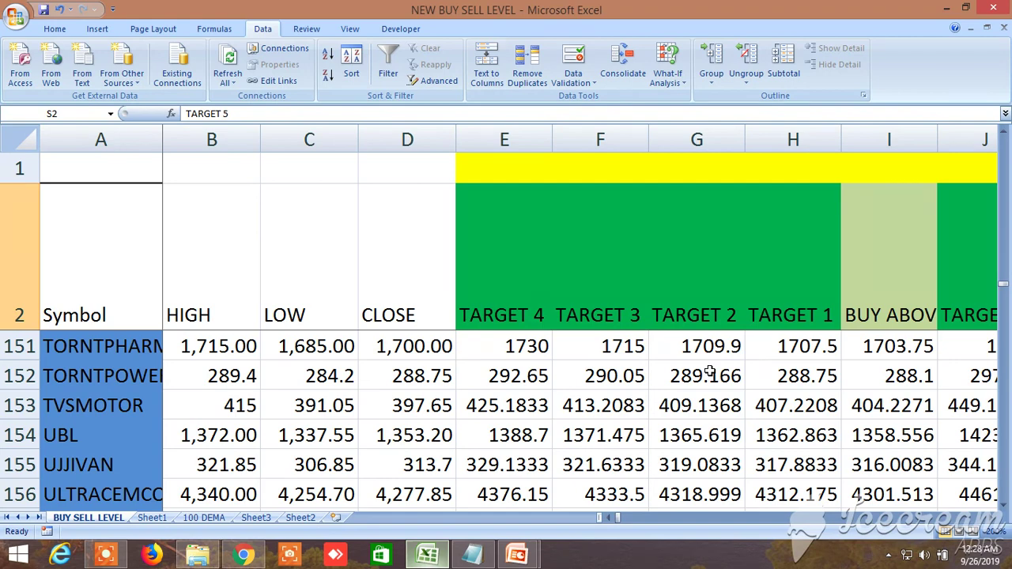
{"action": "scroll", "coordinate": [338, 390], "scroll_direction": "down", "scroll_amount": 5}
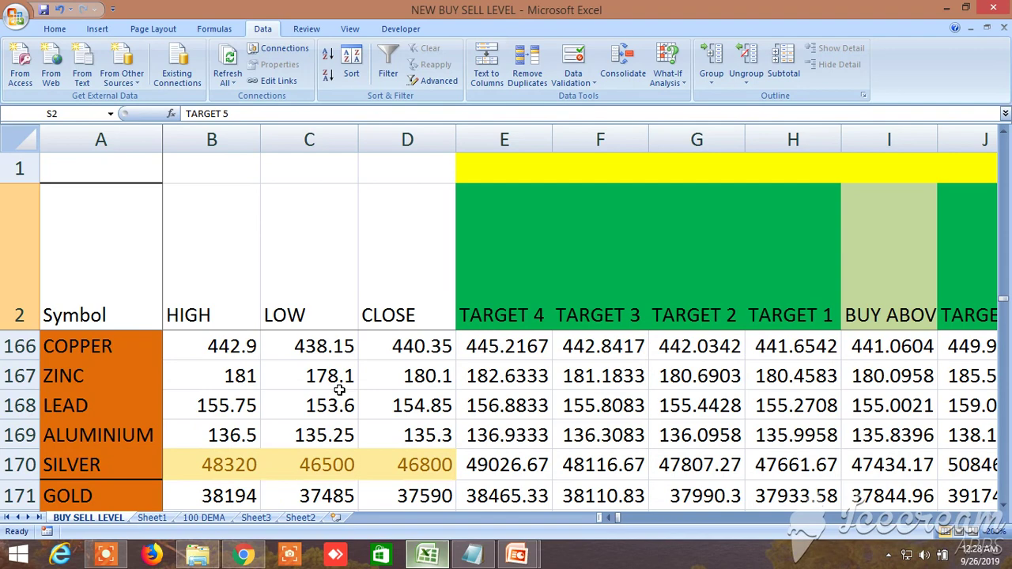
{"action": "scroll", "coordinate": [339, 390], "scroll_direction": "down", "scroll_amount": 3}
{"action": "scroll", "coordinate": [335, 384], "scroll_direction": "up", "scroll_amount": 1}
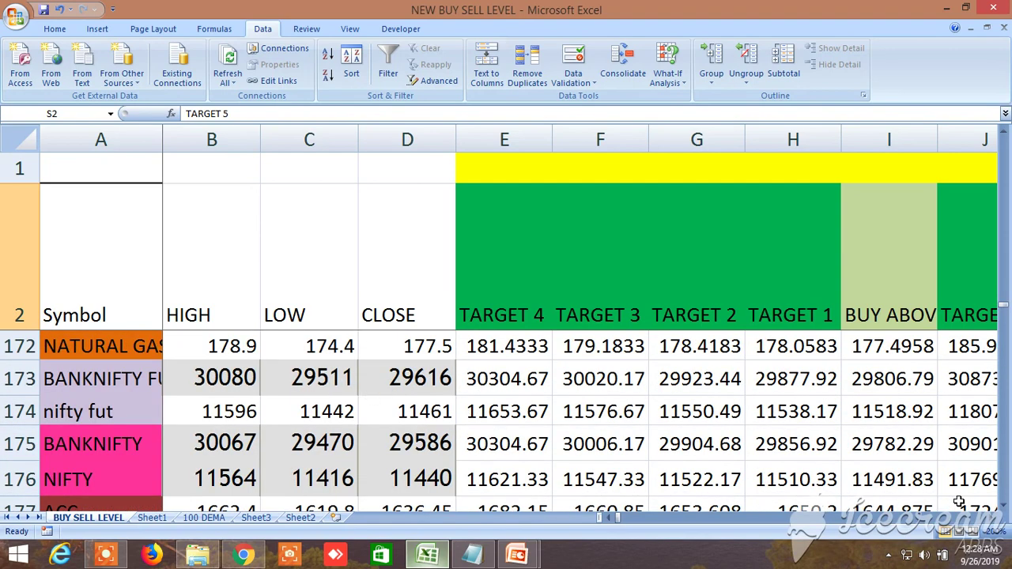
Examine the BUY ABOVE column and the buy target columns beside it for the commodity and index rows
{"action": "left_click", "coordinate": [998, 519]}
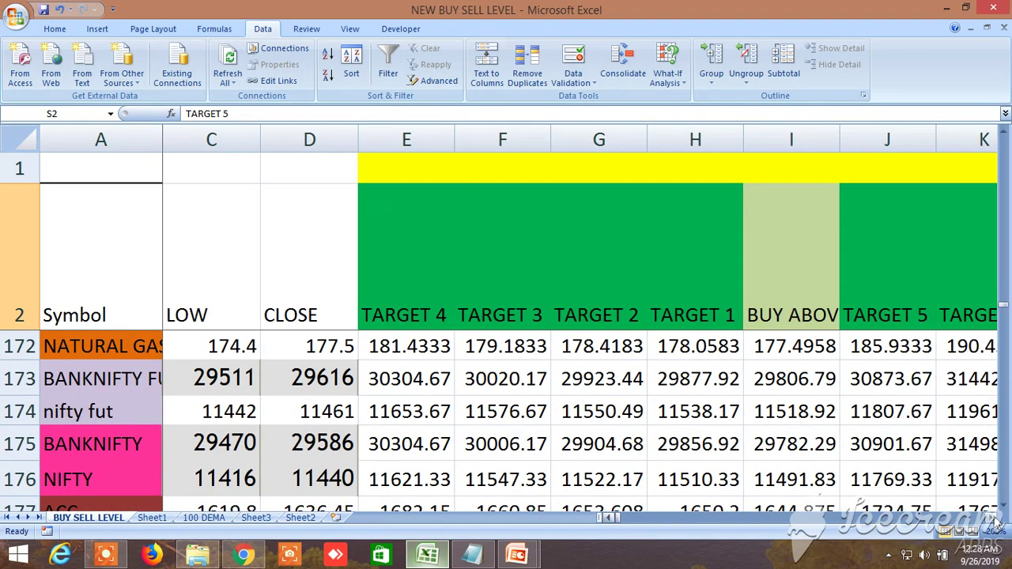
{"action": "left_click", "coordinate": [997, 519]}
{"action": "left_click", "coordinate": [697, 255]}
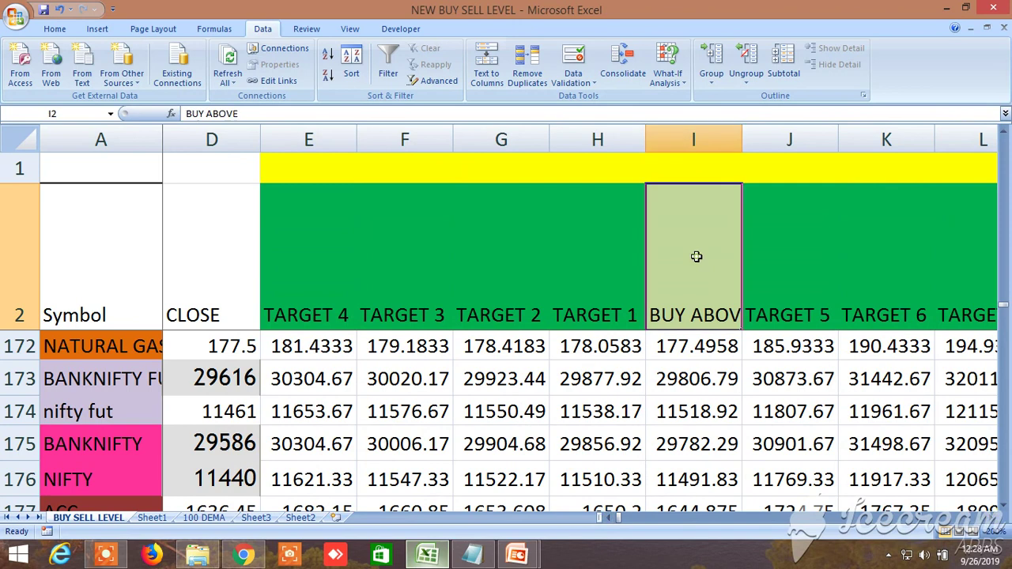
{"action": "left_click", "coordinate": [616, 258]}
{"action": "left_click", "coordinate": [311, 243]}
{"action": "left_click", "coordinate": [794, 271]}
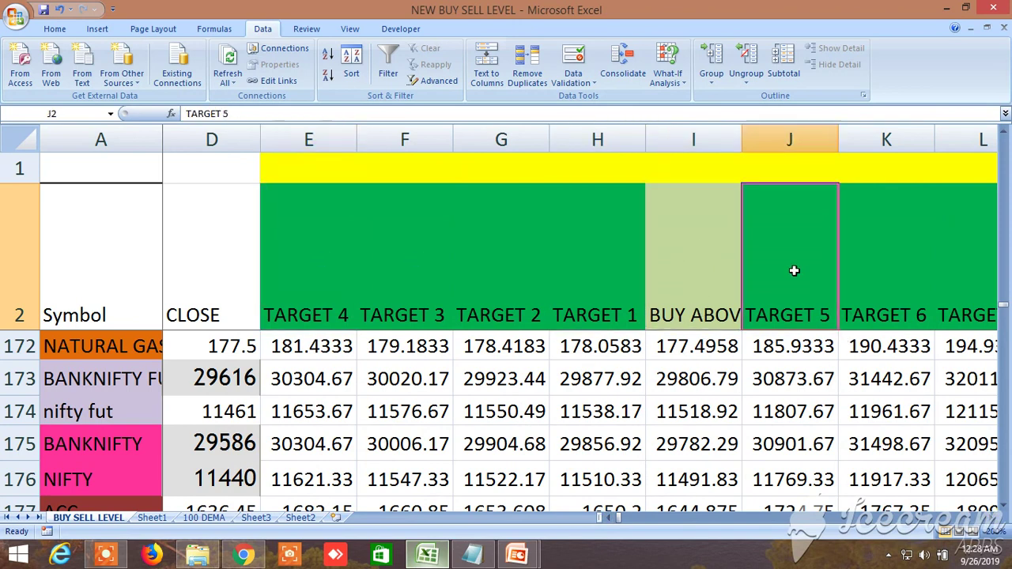
Examine the buy-side TARGET 5 to TARGET 8 columns and the sell-side TARGET 4 to TARGET 1 columns
{"action": "left_click", "coordinate": [993, 520]}
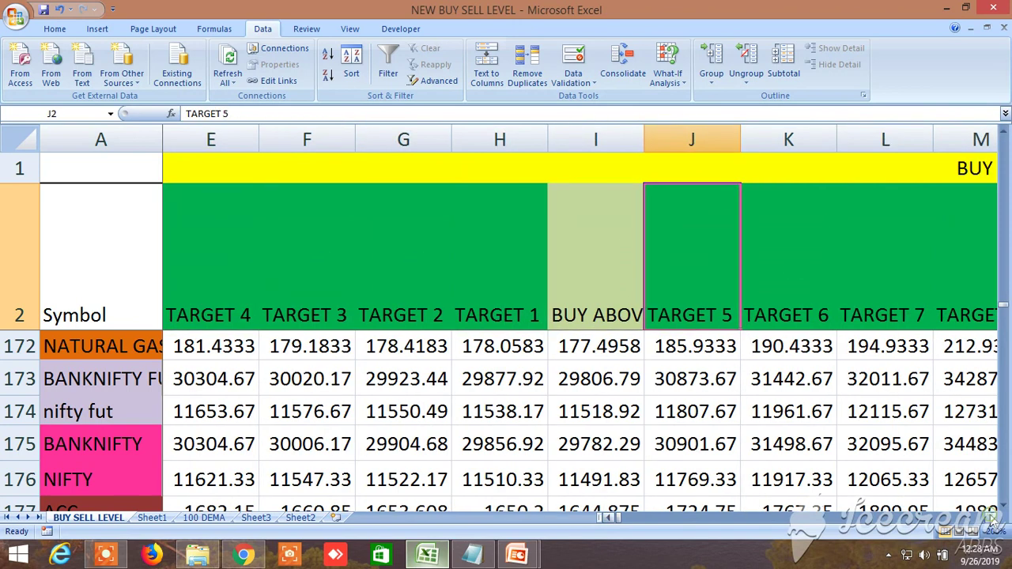
{"action": "left_click", "coordinate": [993, 520]}
{"action": "left_click", "coordinate": [993, 519]}
{"action": "left_click", "coordinate": [993, 520]}
{"action": "left_click", "coordinate": [993, 519]}
{"action": "left_click", "coordinate": [993, 520]}
{"action": "left_click", "coordinate": [993, 519]}
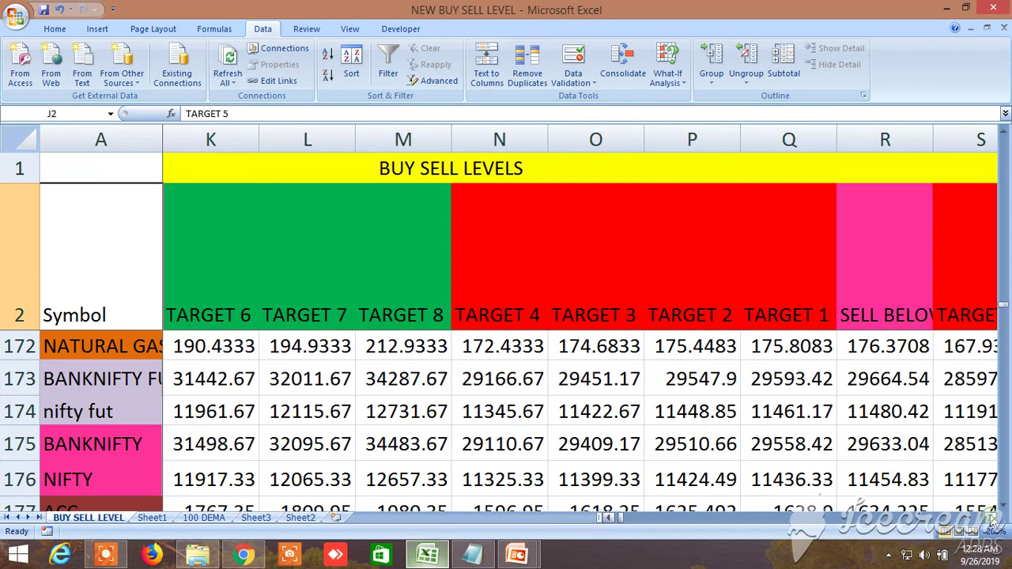
{"action": "left_click", "coordinate": [993, 519]}
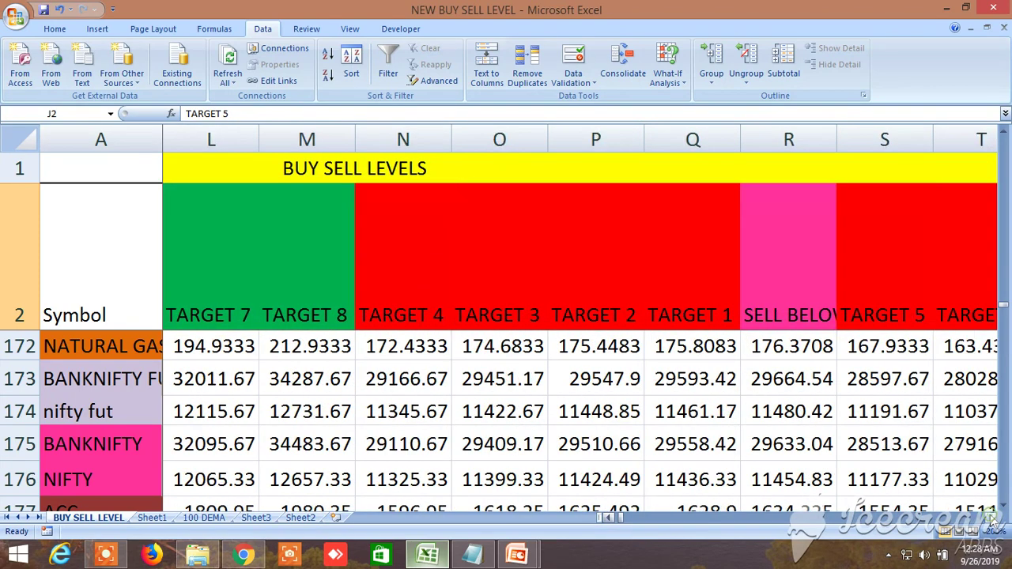
Go through the BANKNIFTY futures, nifty fut, BANKNIFTY and NIFTY symbol cells one after another
{"action": "left_click", "coordinate": [106, 378]}
{"action": "left_click", "coordinate": [108, 412]}
{"action": "left_click", "coordinate": [103, 444]}
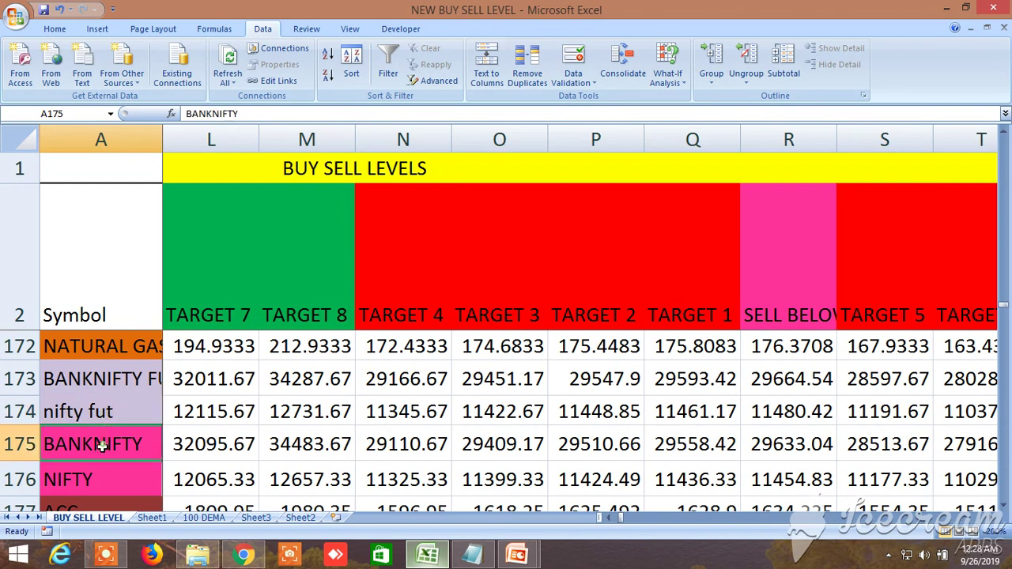
{"action": "left_click", "coordinate": [101, 478]}
Examine the SELL BELOW column with its TARGET 5 to Target 8 columns and the neighbouring LTP condition columns
{"action": "left_click", "coordinate": [773, 267]}
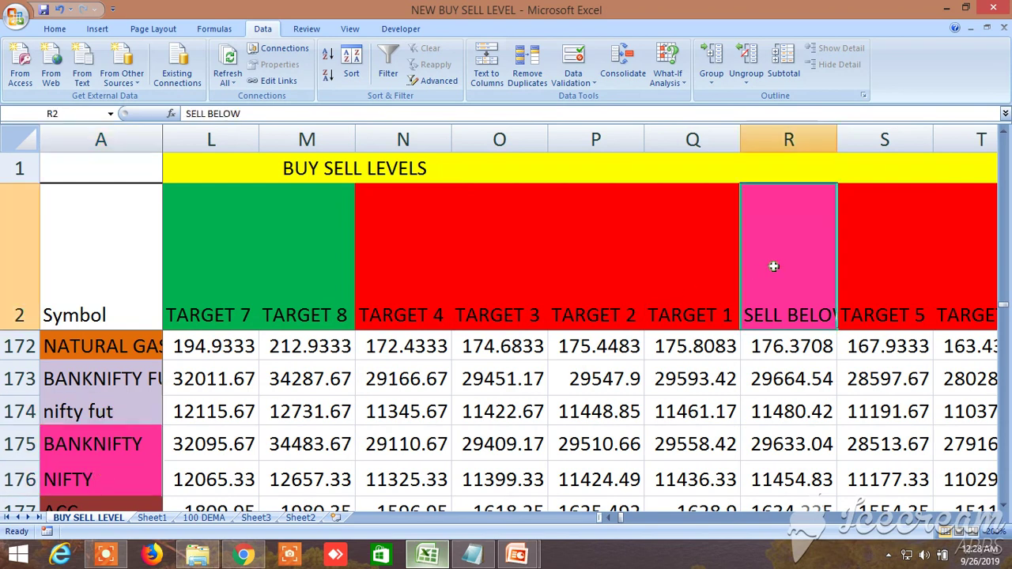
{"action": "left_click", "coordinate": [993, 518]}
{"action": "left_click", "coordinate": [993, 518]}
{"action": "left_click", "coordinate": [993, 518]}
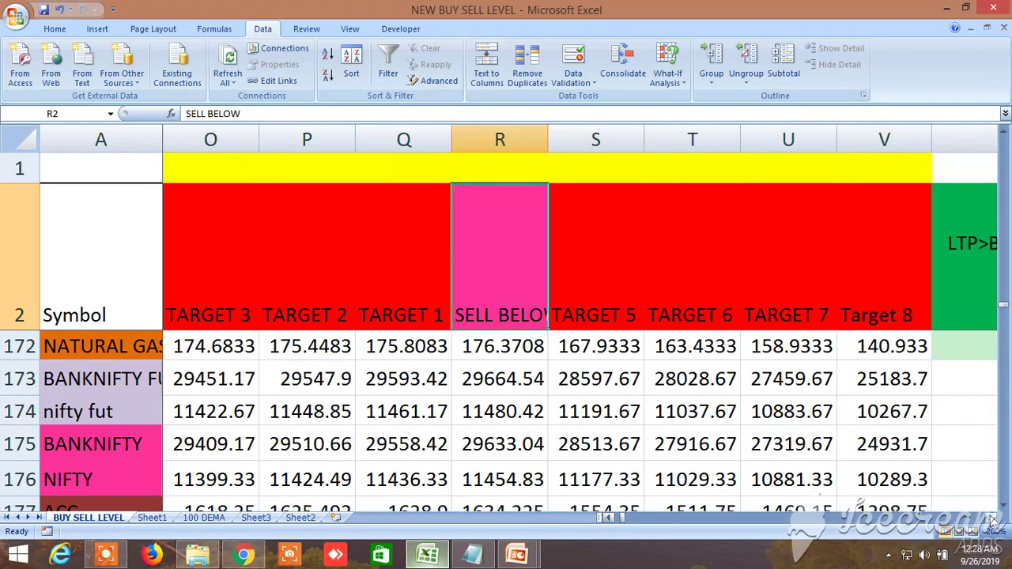
{"action": "left_click", "coordinate": [992, 518]}
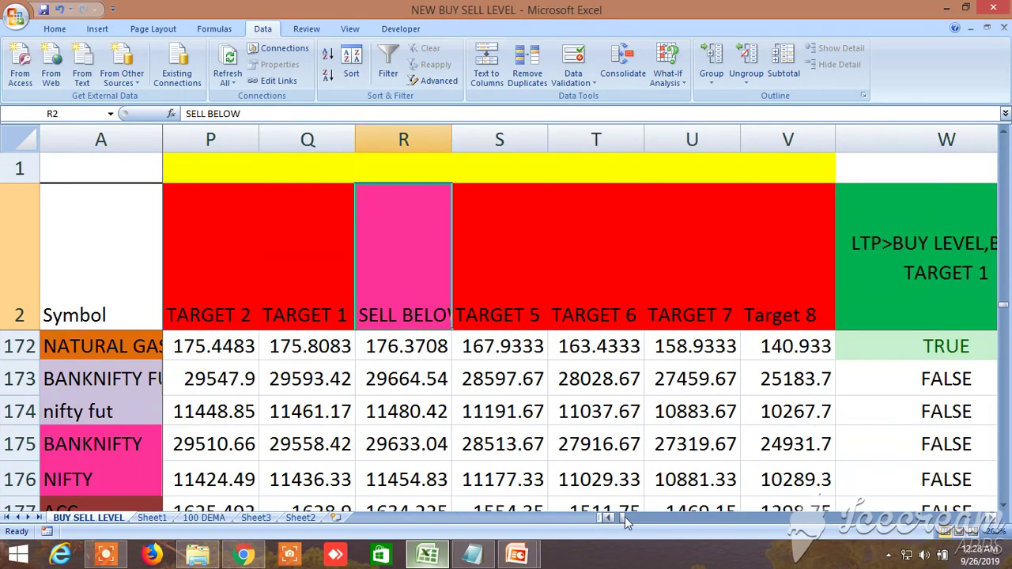
{"action": "mouse_move", "coordinate": [625, 517]}
{"action": "left_mouse_down"}
{"action": "mouse_move", "coordinate": [640, 518]}
{"action": "mouse_move", "coordinate": [625, 517]}
{"action": "left_mouse_up"}
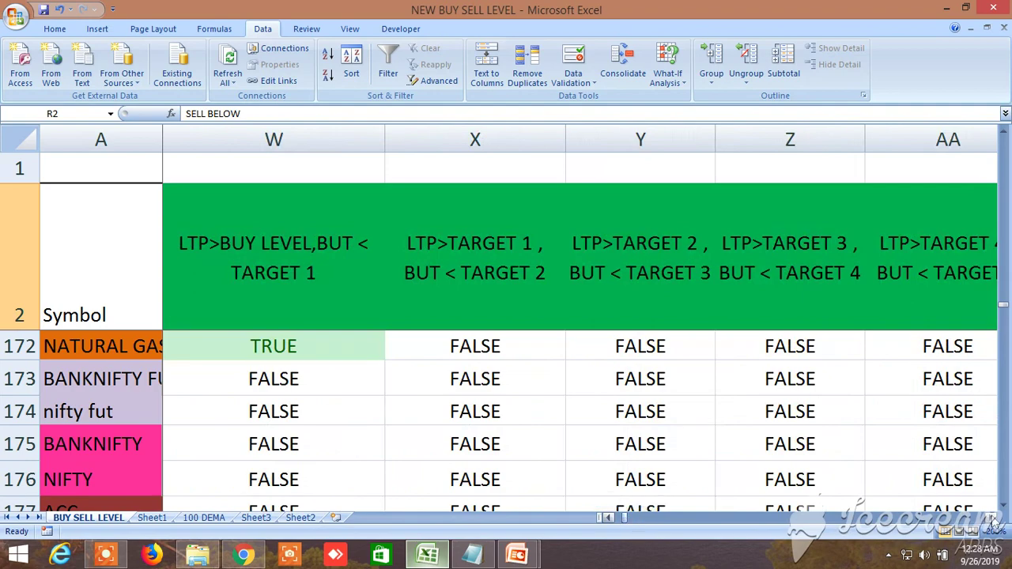
Examine the ALTERNATIVE BUY SELL LEVELS section with its BUY ABOVE, SELL BELOW and TARGET 1 to TARGET 3 columns
{"action": "left_click_drag", "start_coordinate": [992, 518], "coordinate": [992, 517]}
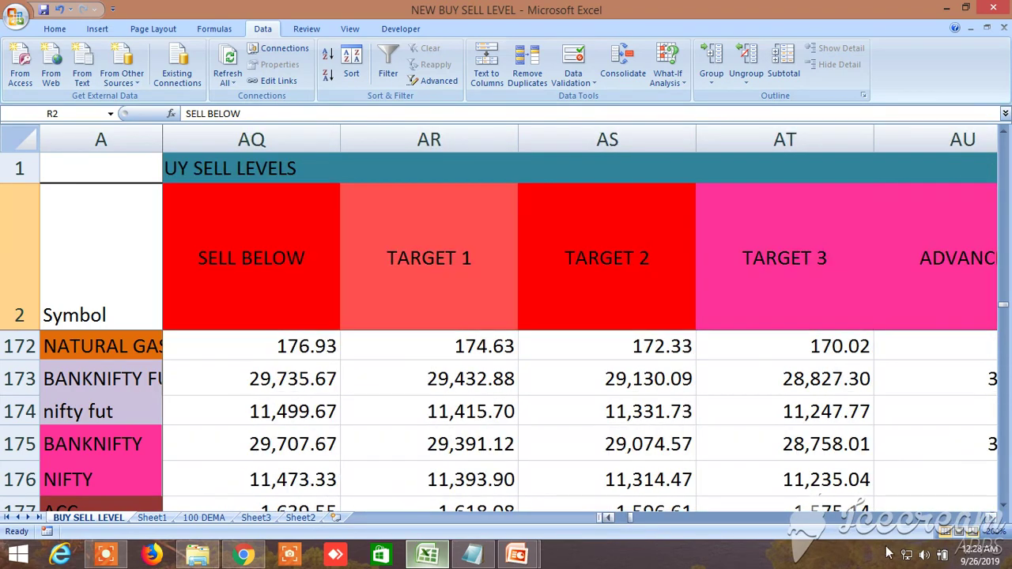
{"action": "left_click_drag", "start_coordinate": [605, 519], "coordinate": [605, 519]}
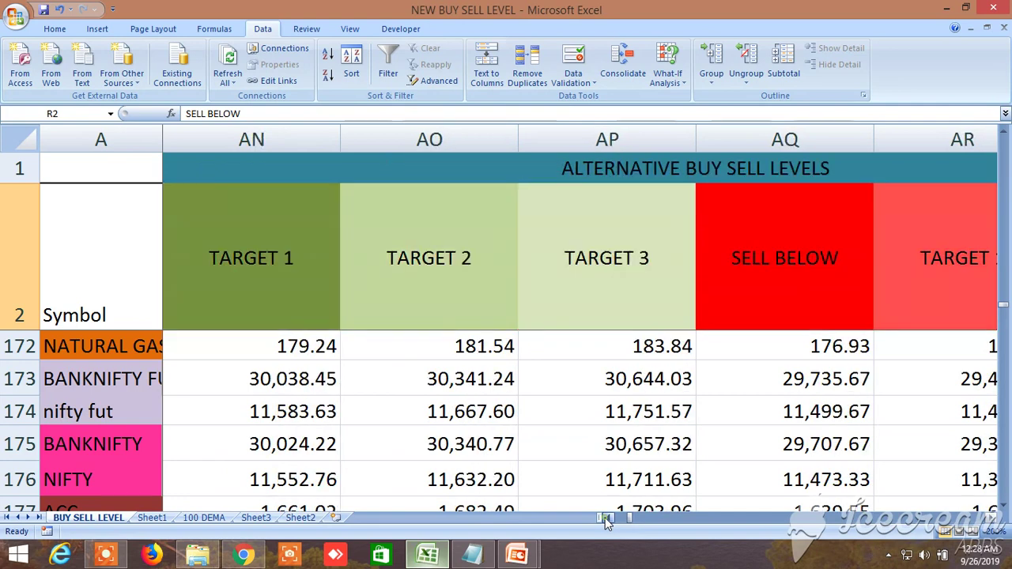
{"action": "left_click", "coordinate": [605, 518]}
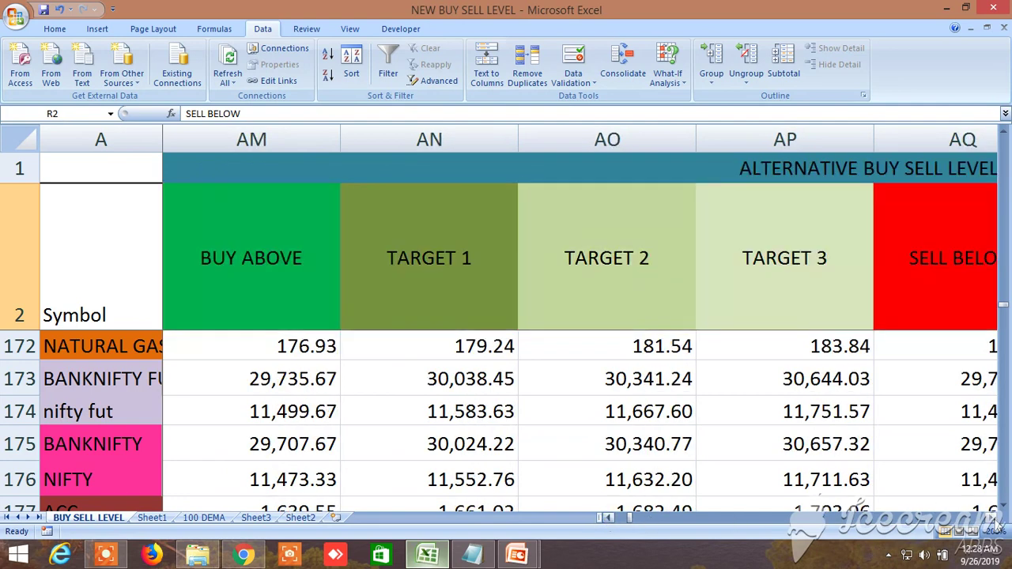
{"action": "left_click_drag", "start_coordinate": [994, 520], "coordinate": [994, 520]}
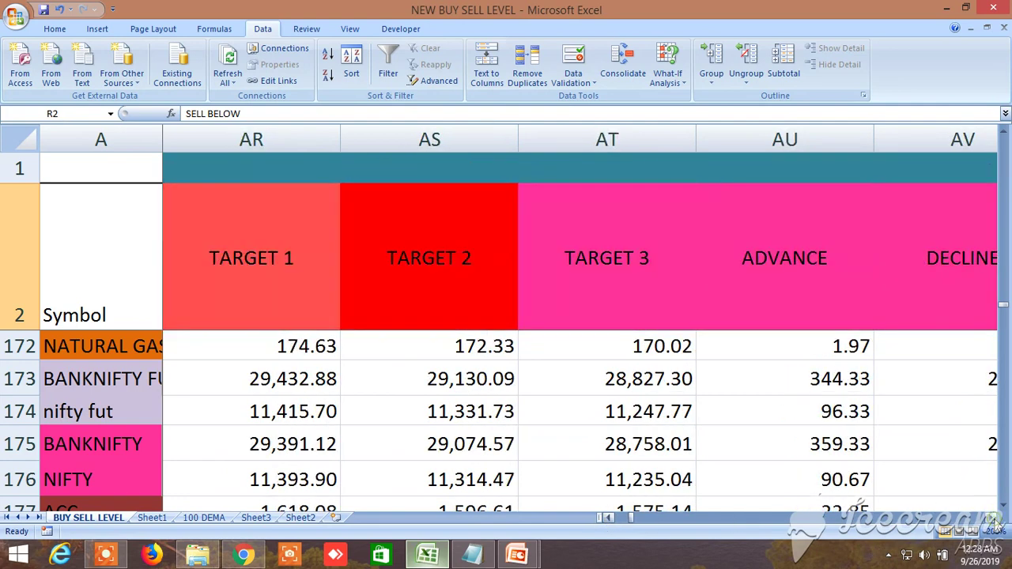
Review the FIBONACCI LEVEL and PIVOT POINT sections for the natural gas and index futures rows
{"action": "left_click_drag", "start_coordinate": [630, 518], "coordinate": [666, 529]}
{"action": "scroll", "coordinate": [607, 520], "scroll_direction": "left", "scroll_amount": 8}
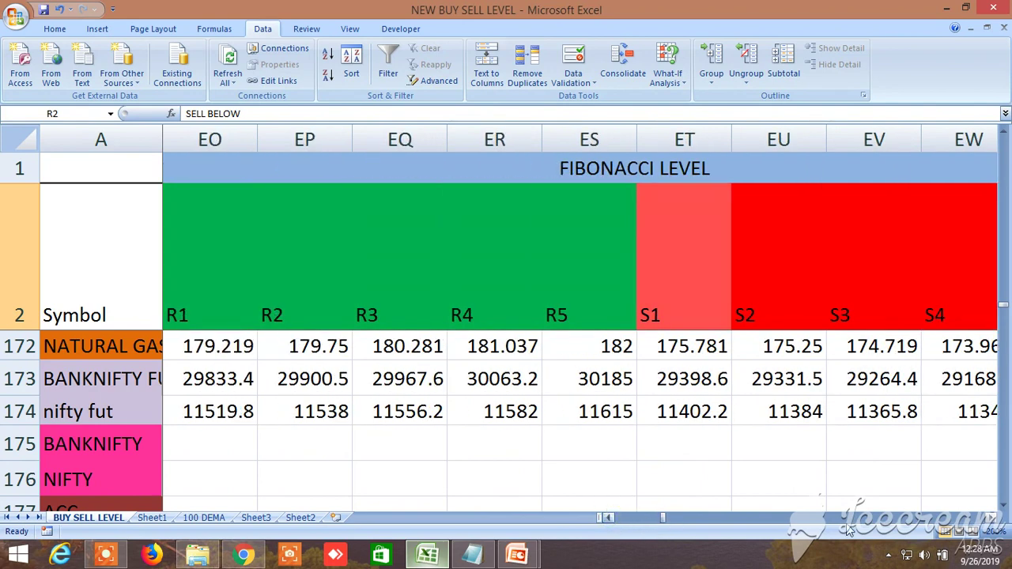
{"action": "scroll", "coordinate": [993, 524], "scroll_direction": "right", "scroll_amount": 5}
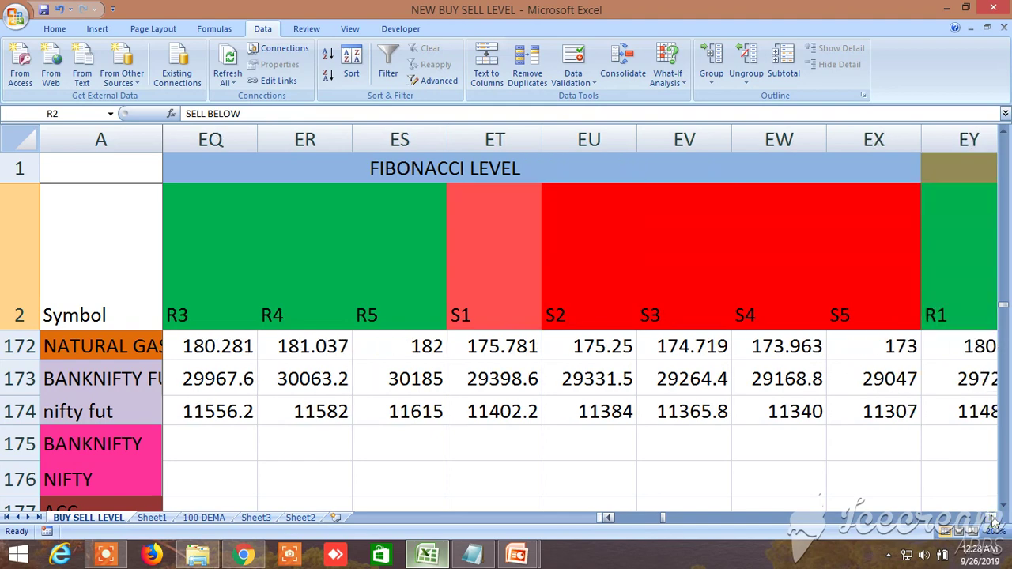
{"action": "scroll", "coordinate": [993, 524], "scroll_direction": "right", "scroll_amount": 1}
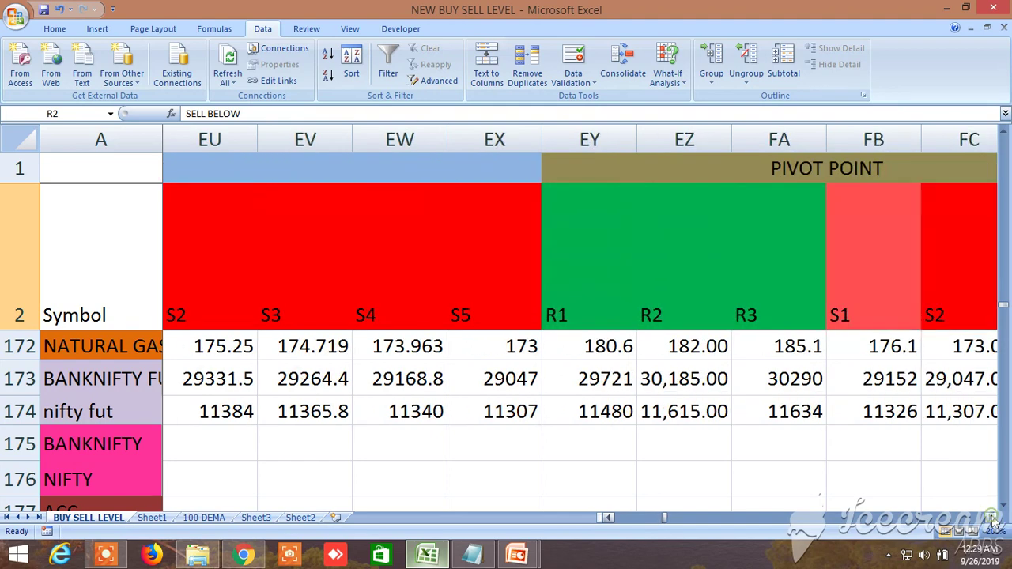
{"action": "scroll", "coordinate": [993, 524], "scroll_direction": "right", "scroll_amount": 1}
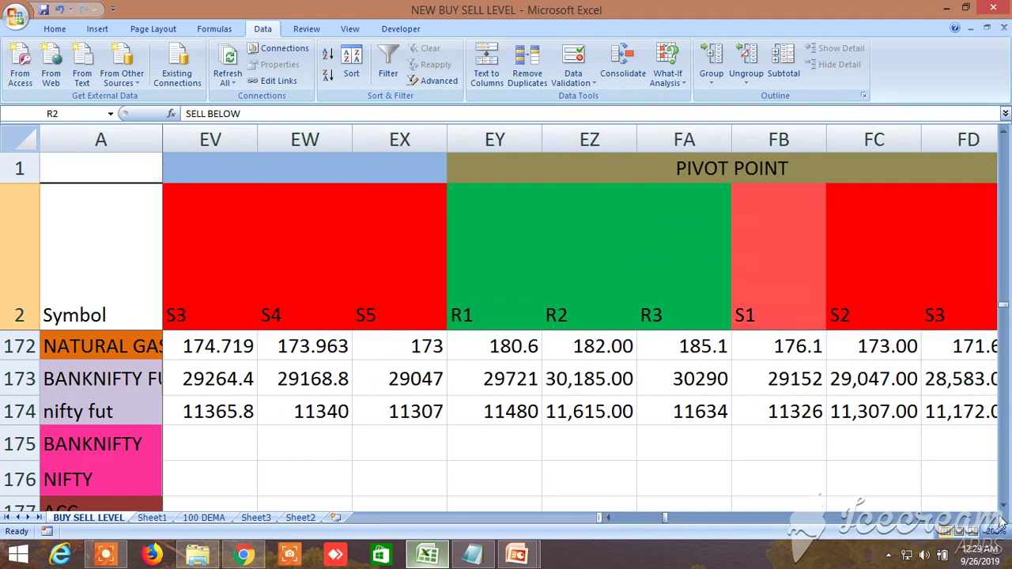
Look back over the 10/20 dema, ema and sma cross sections and return to the sheet's first columns
{"action": "left_click", "coordinate": [621, 520]}
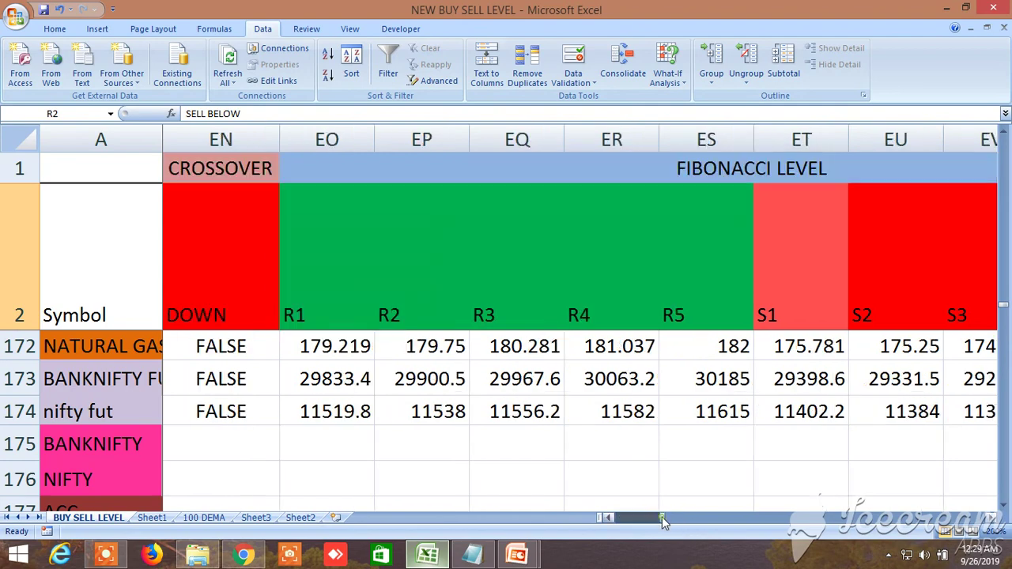
{"action": "left_click", "coordinate": [557, 524]}
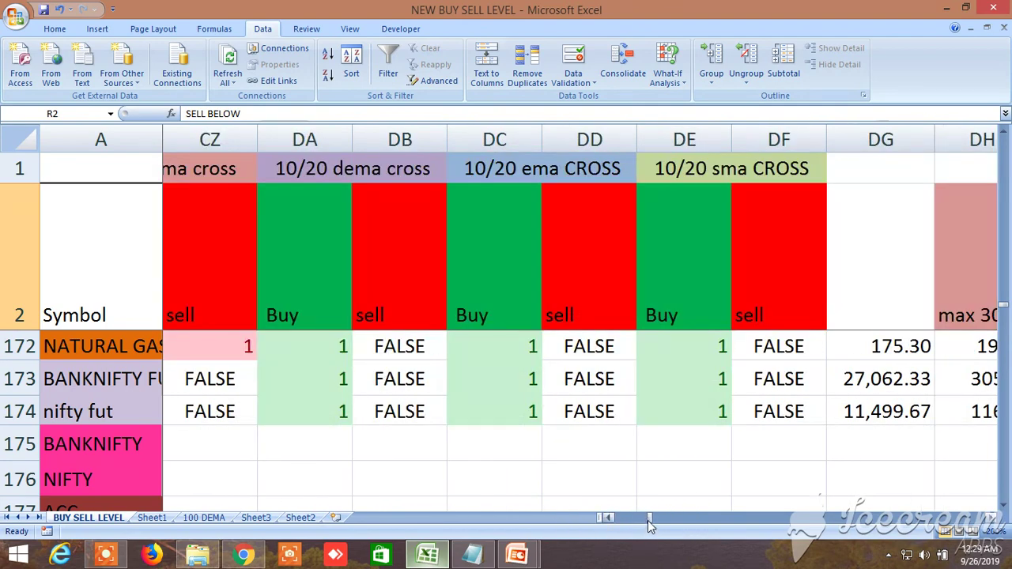
{"action": "left_click_drag", "start_coordinate": [647, 520], "coordinate": [597, 534]}
Examine the buy and sell levels of the dark red stock rows from BATAINDIA to BHEL, and return to the commodity rows
{"action": "scroll", "coordinate": [506, 480], "scroll_direction": "down", "scroll_amount": 6}
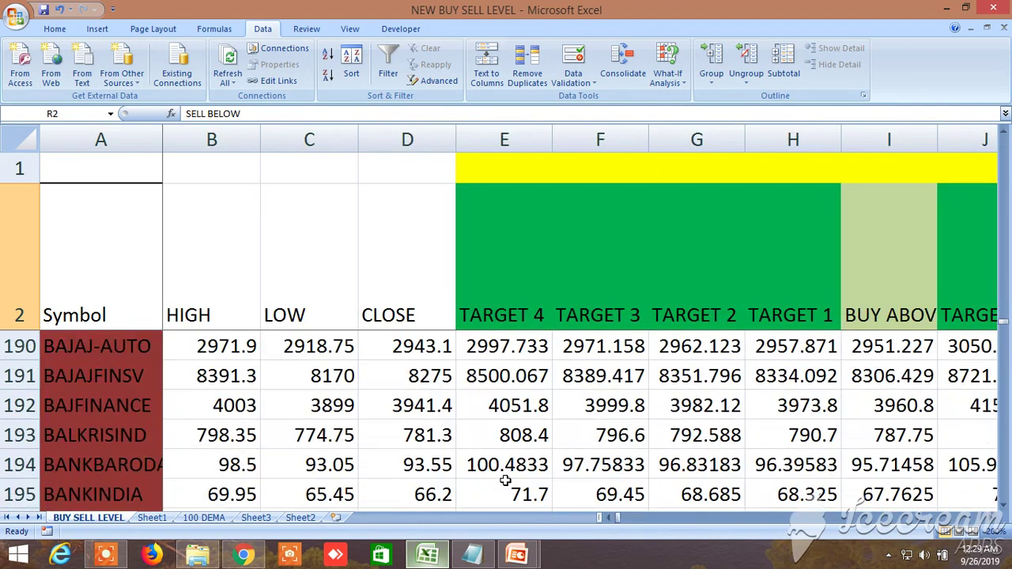
{"action": "scroll", "coordinate": [505, 480], "scroll_direction": "down", "scroll_amount": 2}
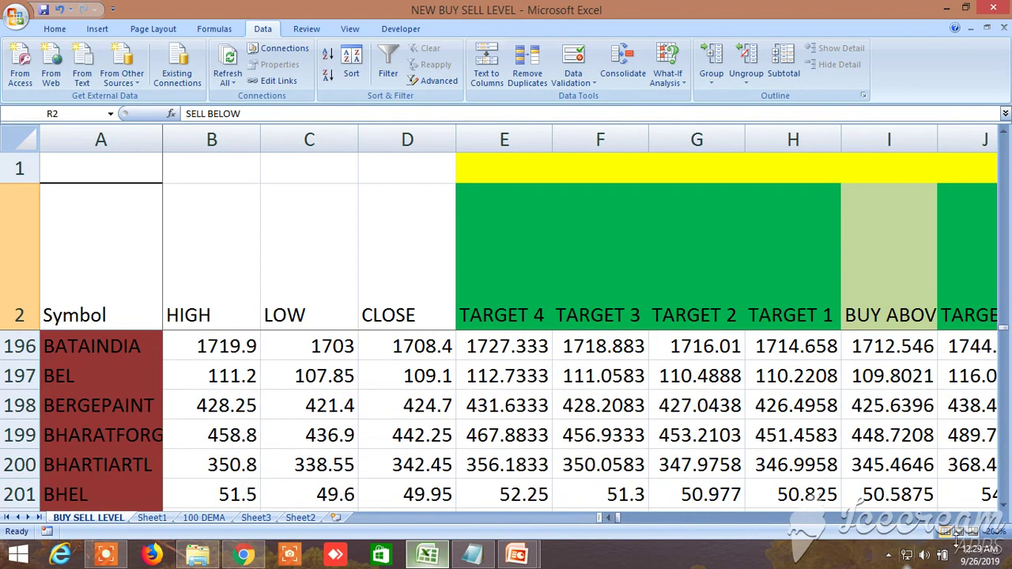
{"action": "scroll", "coordinate": [997, 526], "scroll_direction": "right", "scroll_amount": 6}
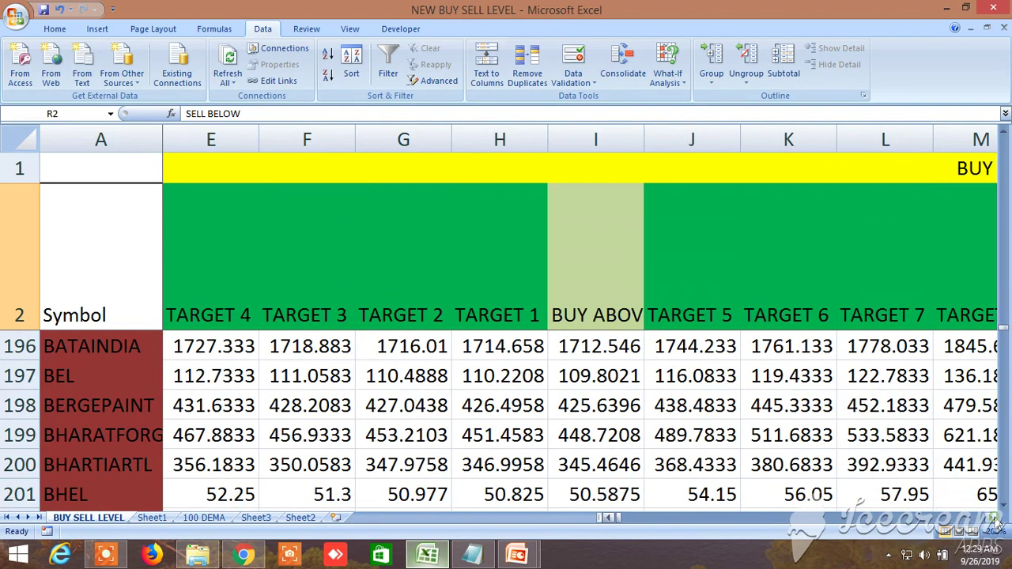
{"action": "scroll", "coordinate": [996, 526], "scroll_direction": "right", "scroll_amount": 6}
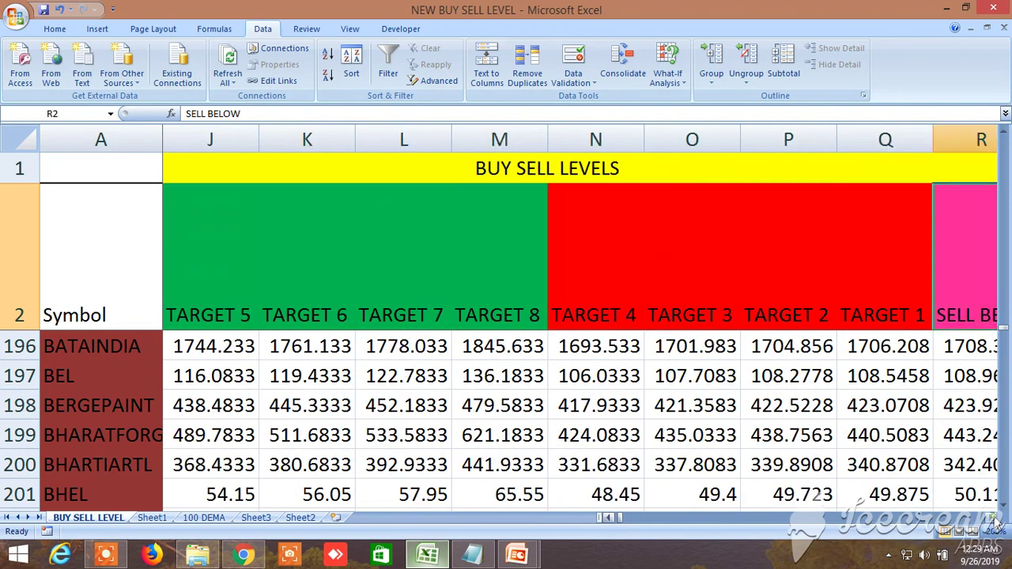
{"action": "scroll", "coordinate": [996, 525], "scroll_direction": "right", "scroll_amount": 1}
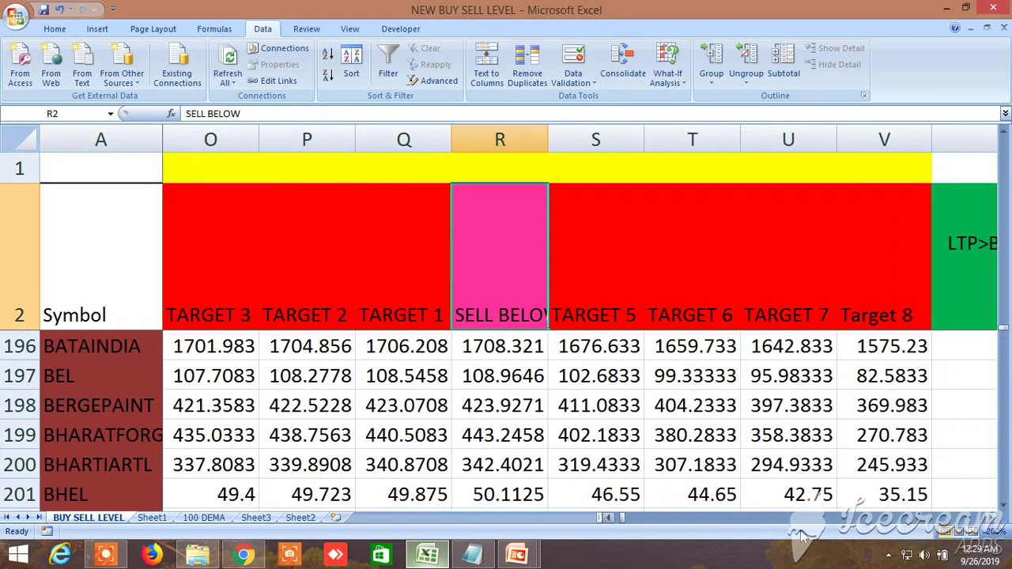
{"action": "left_click_drag", "start_coordinate": [621, 520], "coordinate": [606, 520]}
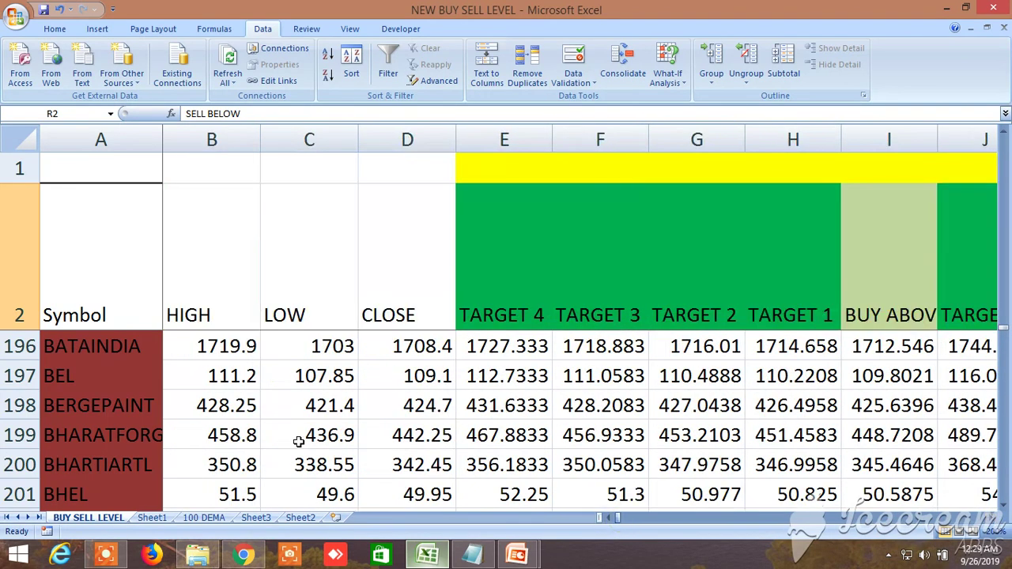
{"action": "scroll", "coordinate": [316, 436], "scroll_direction": "up", "scroll_amount": 9}
{"action": "scroll", "coordinate": [284, 437], "scroll_direction": "up", "scroll_amount": 1}
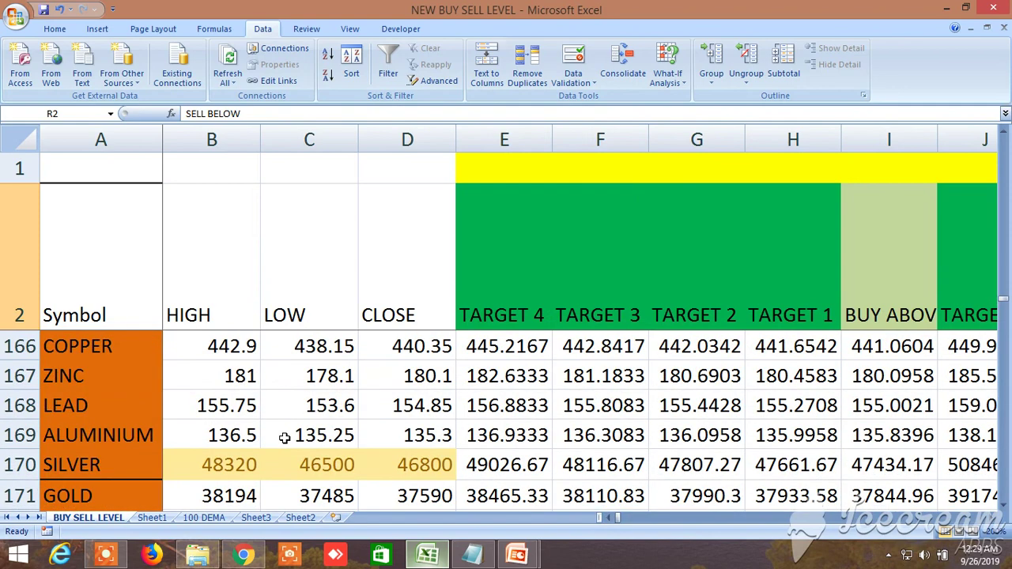
Examine the BUY ABOVE level and the buy-side TARGET columns for the commodity rows from CRUDEOIL to ALUMINIUM
{"action": "scroll", "coordinate": [284, 437], "scroll_direction": "up", "scroll_amount": 1}
{"action": "scroll", "coordinate": [284, 438], "scroll_direction": "down", "scroll_amount": 1}
{"action": "scroll", "coordinate": [285, 438], "scroll_direction": "up", "scroll_amount": 1}
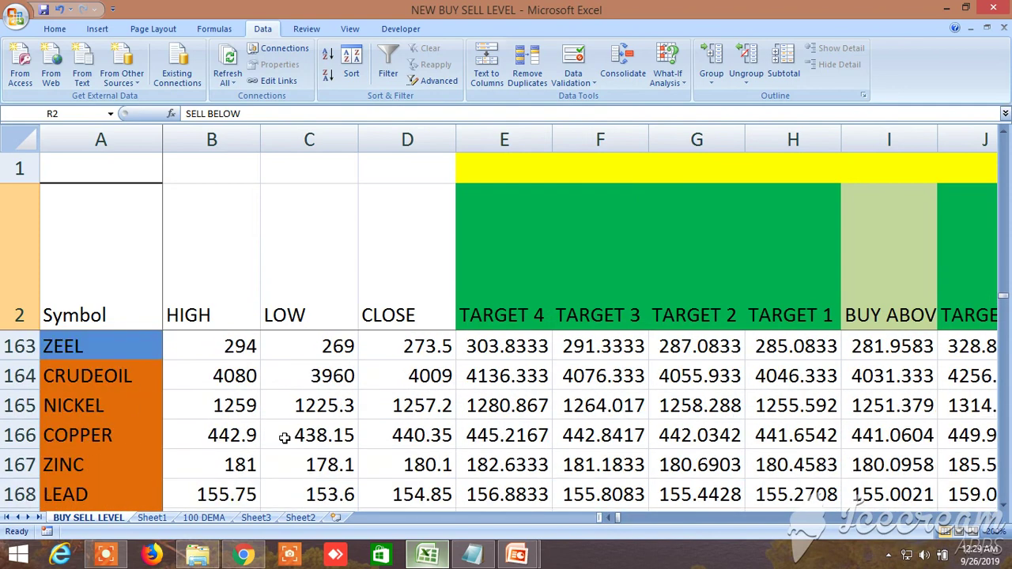
{"action": "left_click", "coordinate": [1004, 510]}
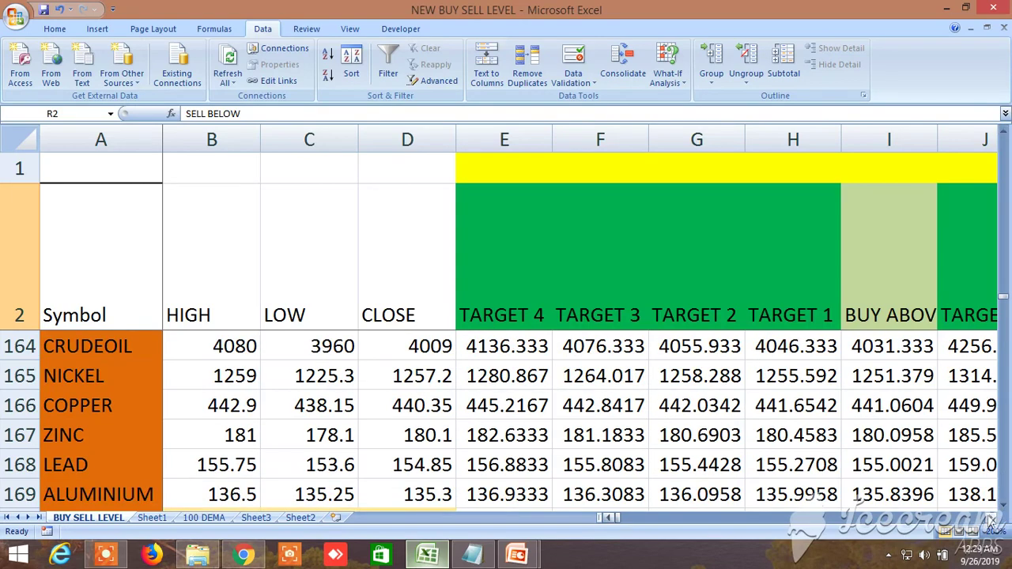
{"action": "left_click", "coordinate": [992, 518]}
{"action": "left_click", "coordinate": [991, 518]}
{"action": "left_click", "coordinate": [992, 517]}
{"action": "left_click", "coordinate": [992, 518]}
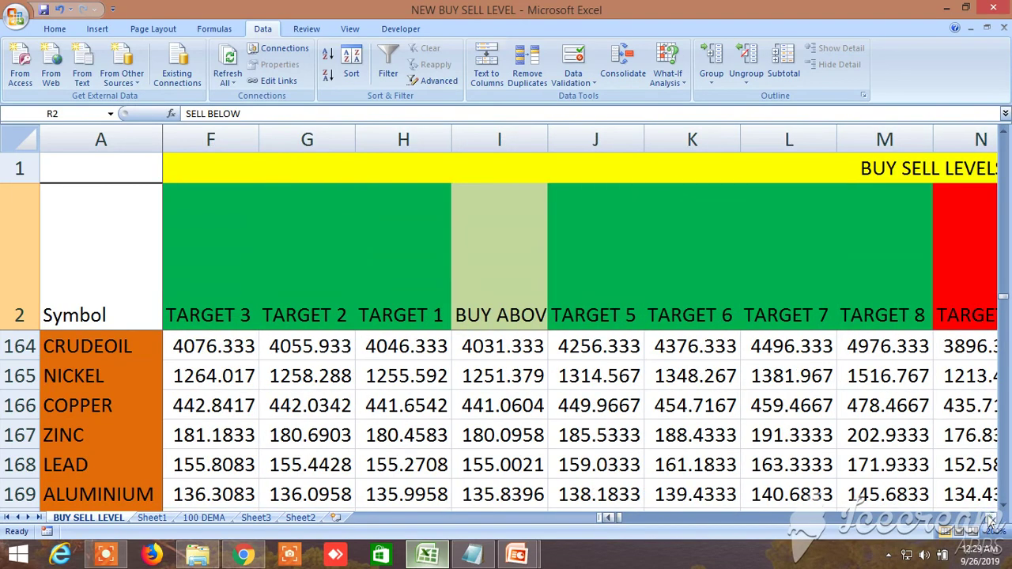
Examine the SELL BELOW level and the sell-side TARGET 1 to Target 8 columns for the same commodity rows
{"action": "left_click", "coordinate": [991, 517]}
{"action": "left_click", "coordinate": [992, 518]}
{"action": "left_click", "coordinate": [992, 518]}
{"action": "left_click", "coordinate": [991, 518]}
{"action": "left_click", "coordinate": [992, 518]}
{"action": "left_click", "coordinate": [991, 518]}
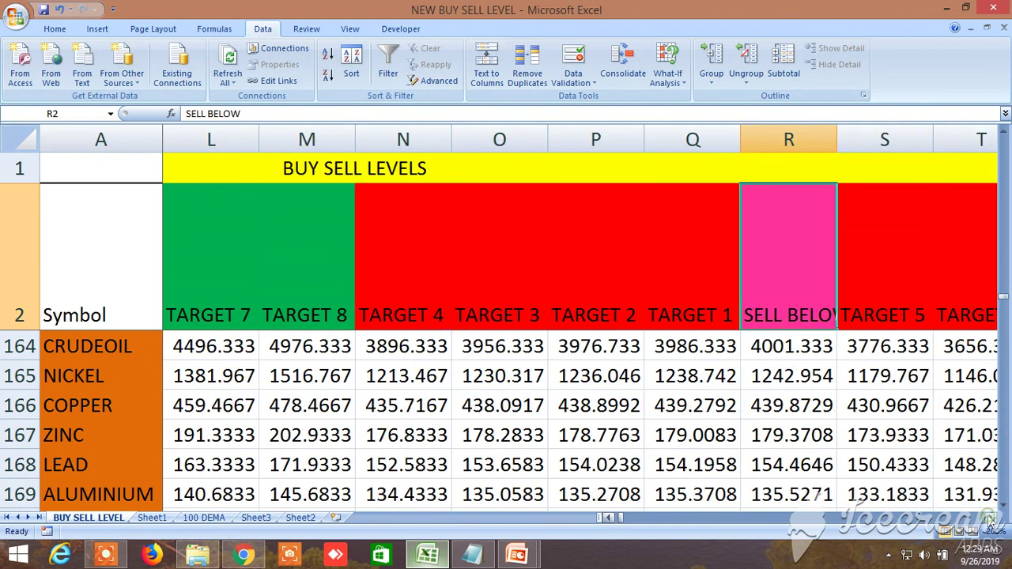
{"action": "left_click", "coordinate": [992, 518]}
{"action": "left_click", "coordinate": [991, 517]}
{"action": "left_click", "coordinate": [992, 518]}
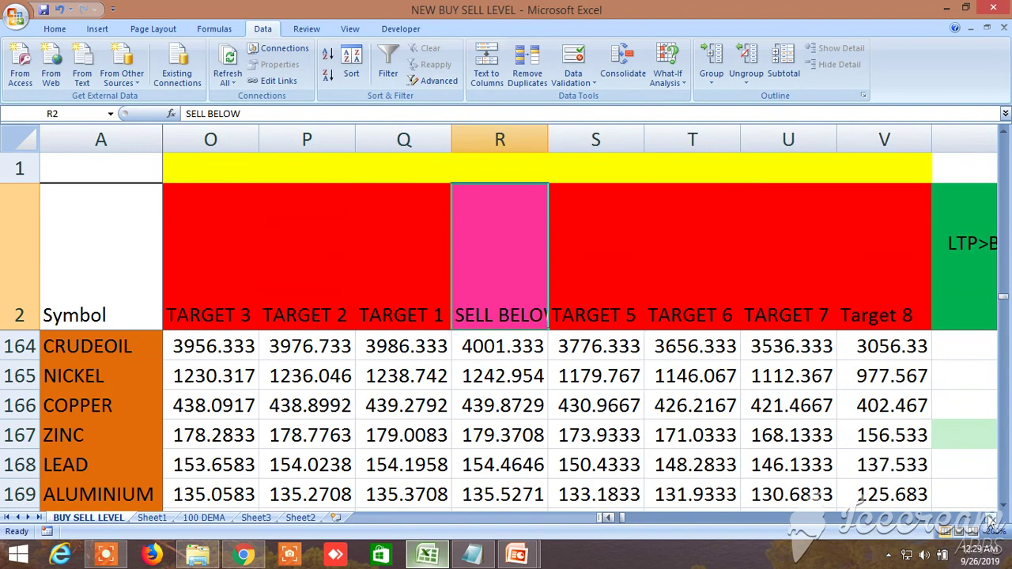
Review the commodity rows from the ALTERNATIVE levels with BUY ABOVE and targets through to the PIVOT POINT section
{"action": "left_click_drag", "start_coordinate": [992, 518], "coordinate": [991, 520]}
{"action": "scroll", "coordinate": [609, 516], "scroll_direction": "left", "scroll_amount": 4}
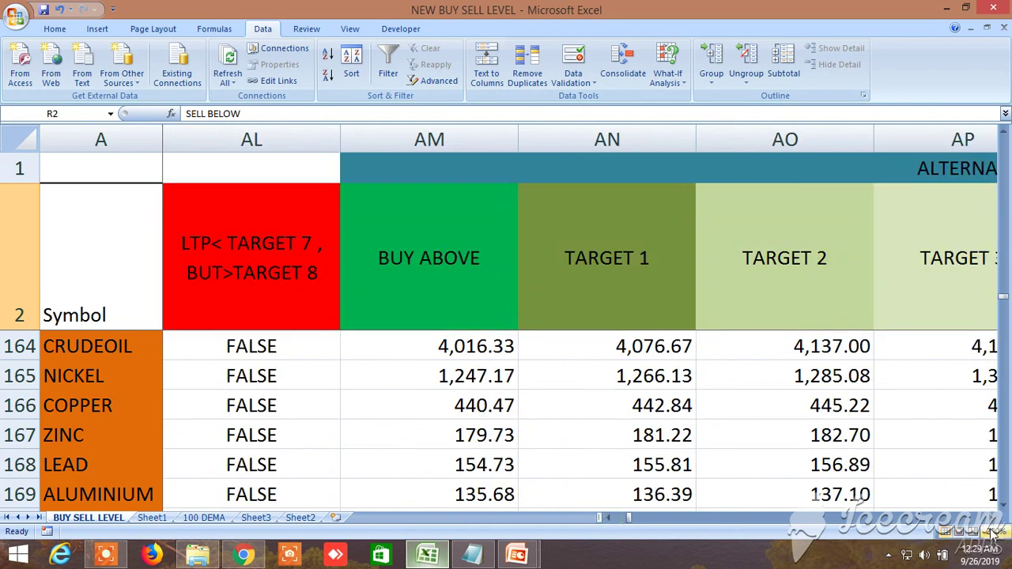
{"action": "left_click_drag", "start_coordinate": [991, 520], "coordinate": [990, 525]}
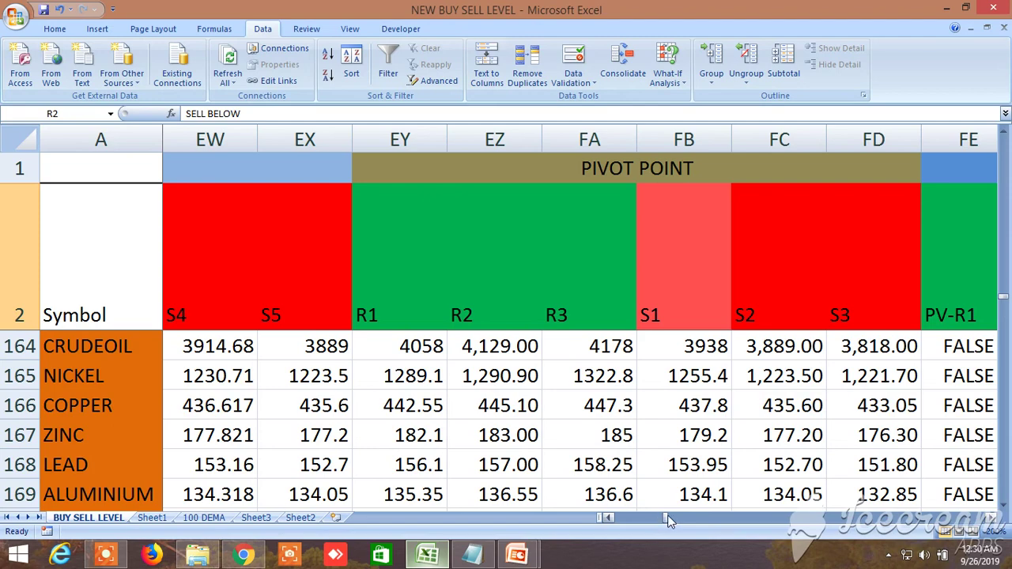
Review the ZINC to NATURAL GAS rows from the first columns through the LTP VS RESISTANCE sections for Fibonacci and pivot point
{"action": "left_click_drag", "start_coordinate": [668, 519], "coordinate": [604, 517]}
{"action": "scroll", "coordinate": [423, 456], "scroll_direction": "down", "scroll_amount": 1}
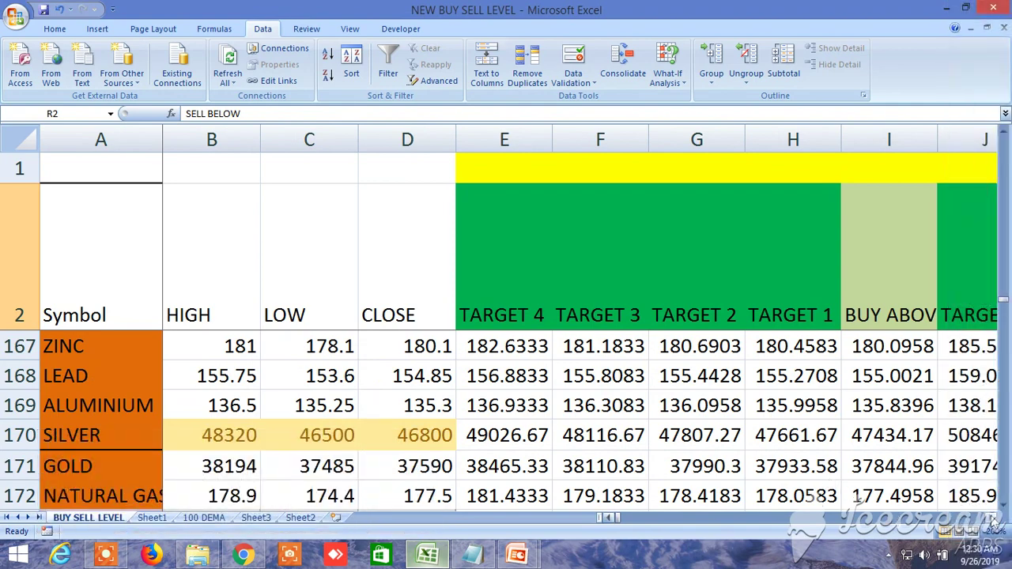
{"action": "left_click_drag", "start_coordinate": [993, 518], "coordinate": [993, 519]}
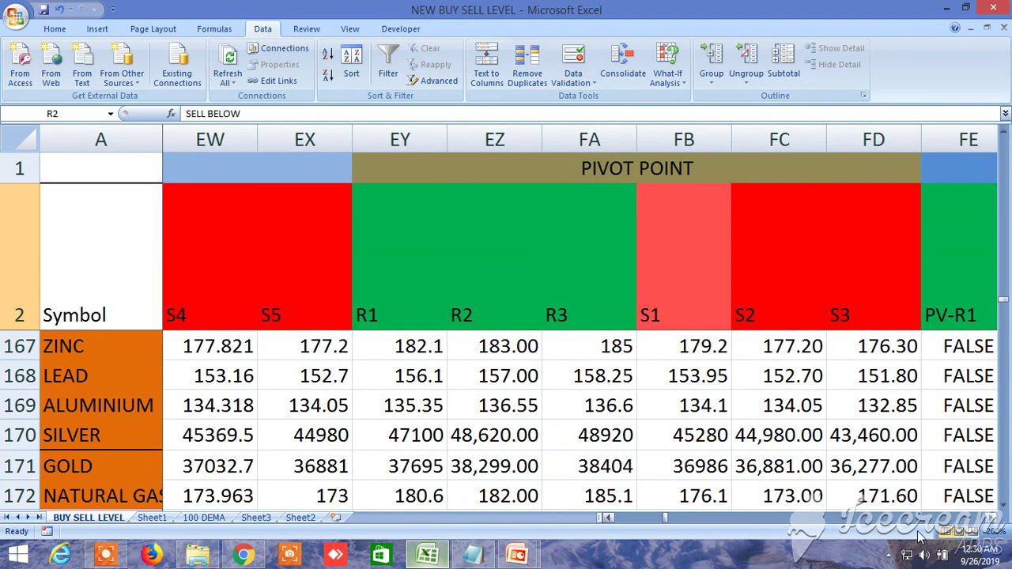
{"action": "left_click", "coordinate": [669, 522]}
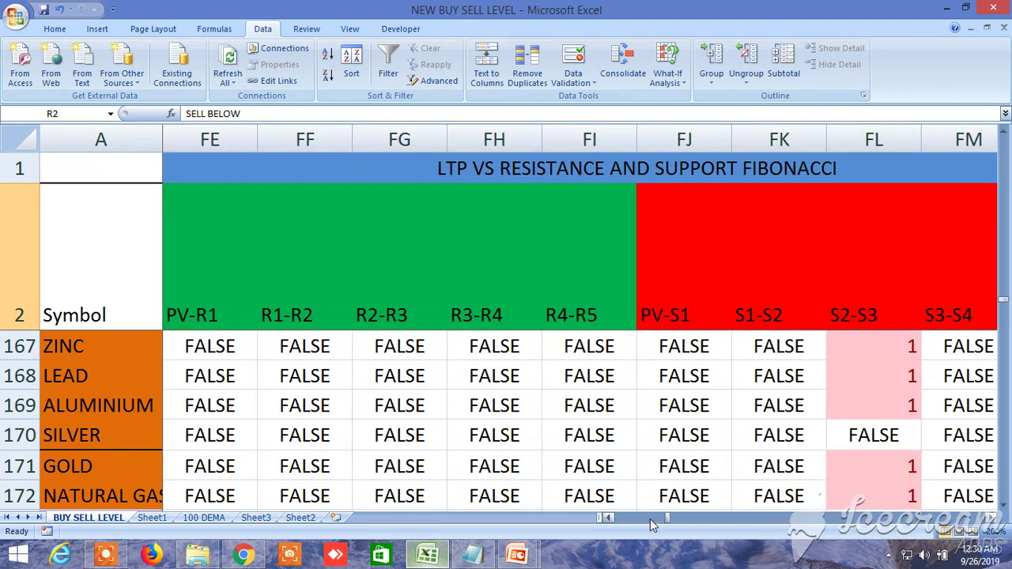
{"action": "left_click", "coordinate": [672, 522]}
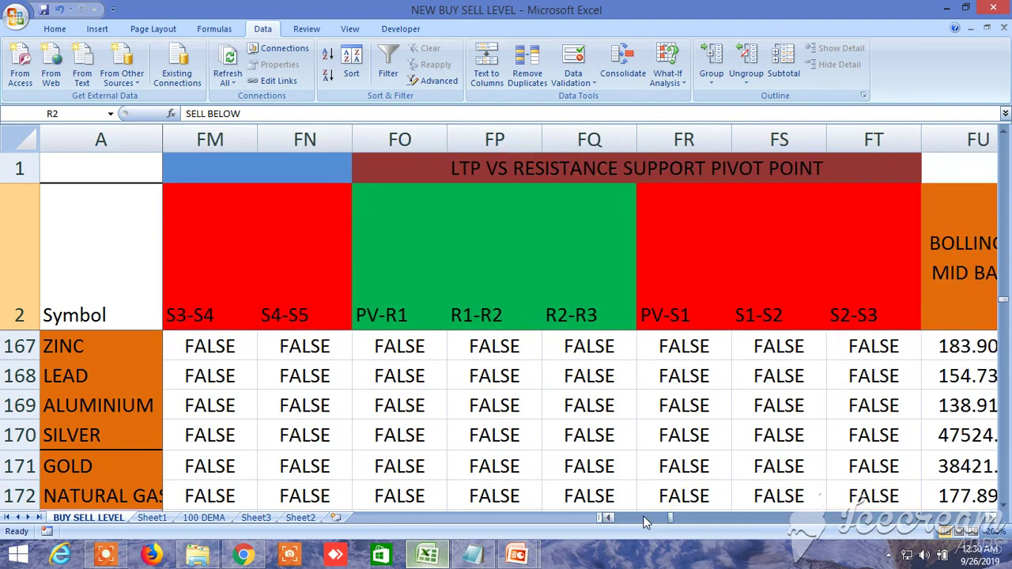